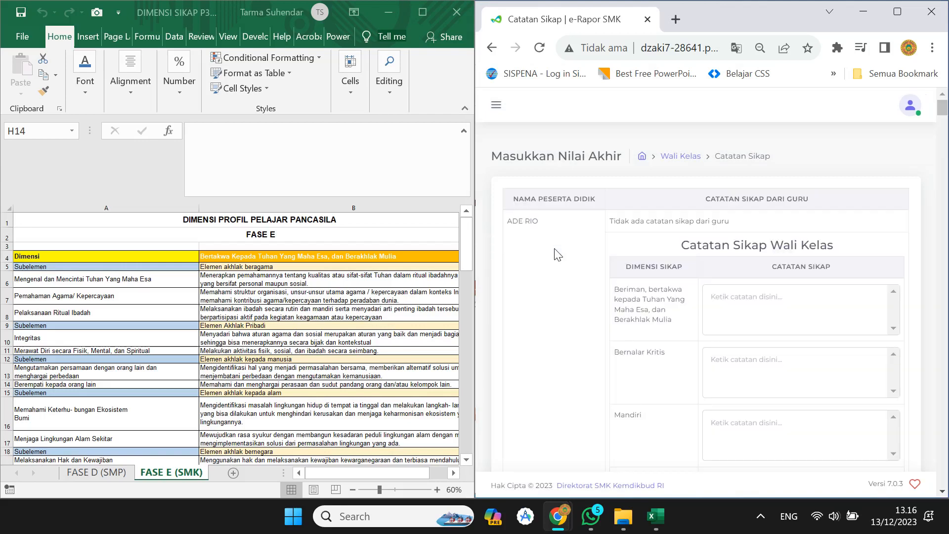
{"action": "left_click", "coordinate": [313, 279]}
{"action": "left_click", "coordinate": [309, 277]}
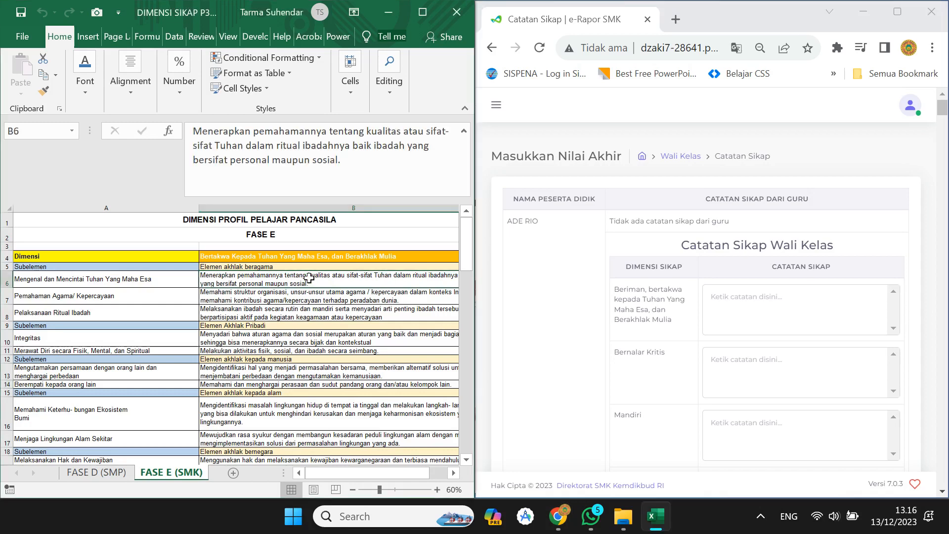
{"action": "triple_click", "coordinate": [378, 159]}
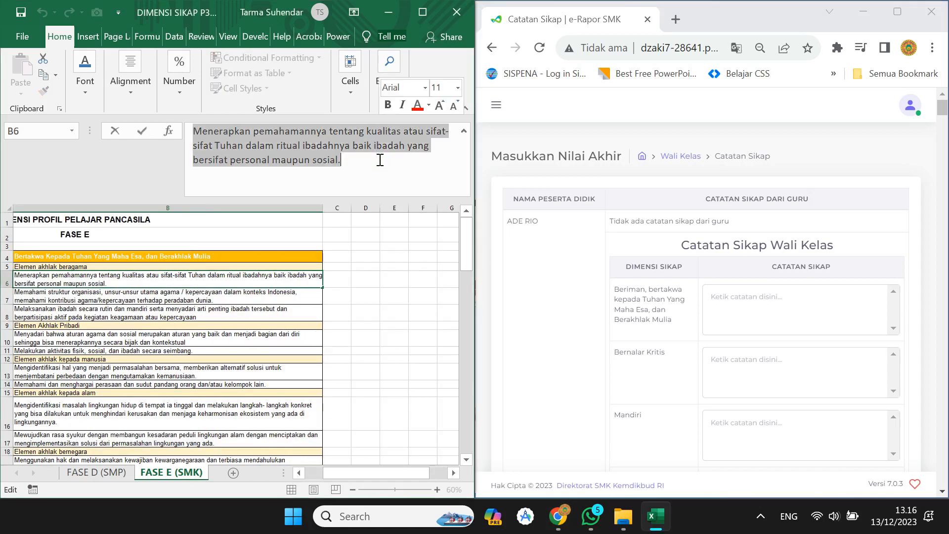
{"action": "key", "text": "ctrl+c"}
{"action": "left_click", "coordinate": [713, 293]}
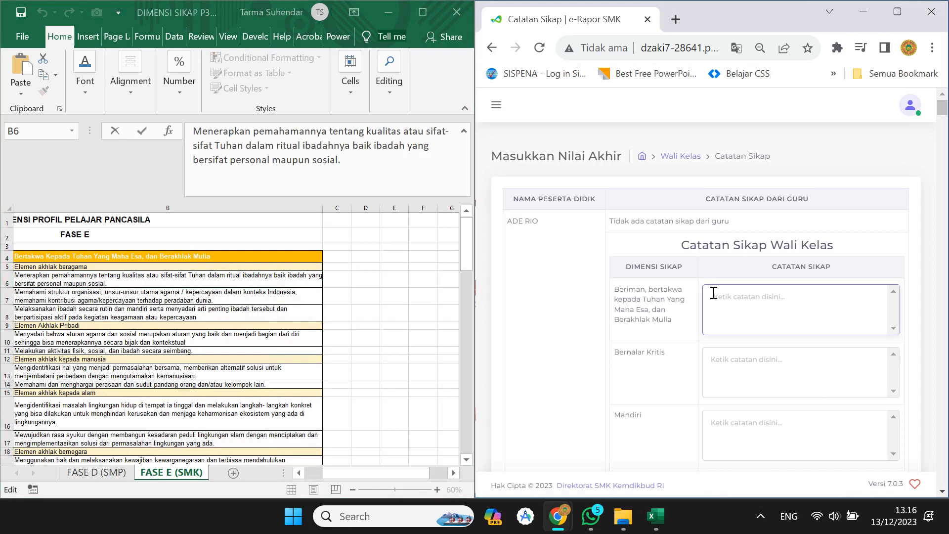
{"action": "key", "text": "ctrl+v"}
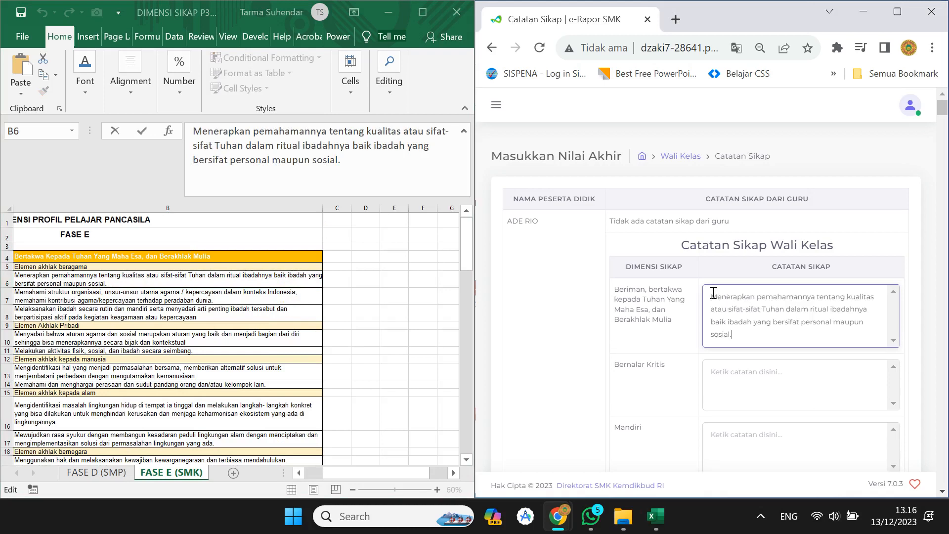
{"action": "left_click_drag", "start_coordinate": [349, 473], "coordinate": [320, 472]}
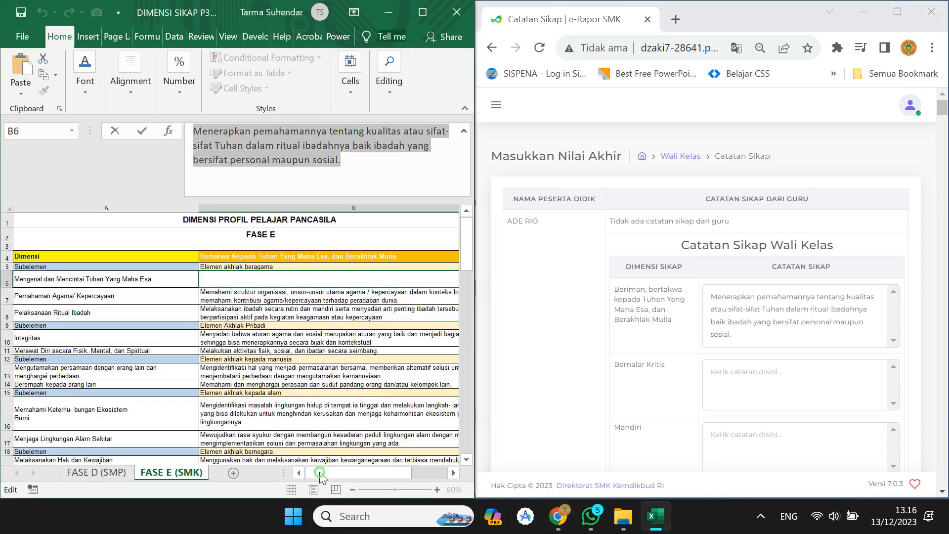
Copy B24 into the Berkebinekaan Global note and remove the trailing blank line.
{"action": "left_click", "coordinate": [309, 390]}
{"action": "scroll", "coordinate": [309, 391], "scroll_direction": "down", "scroll_amount": 1}
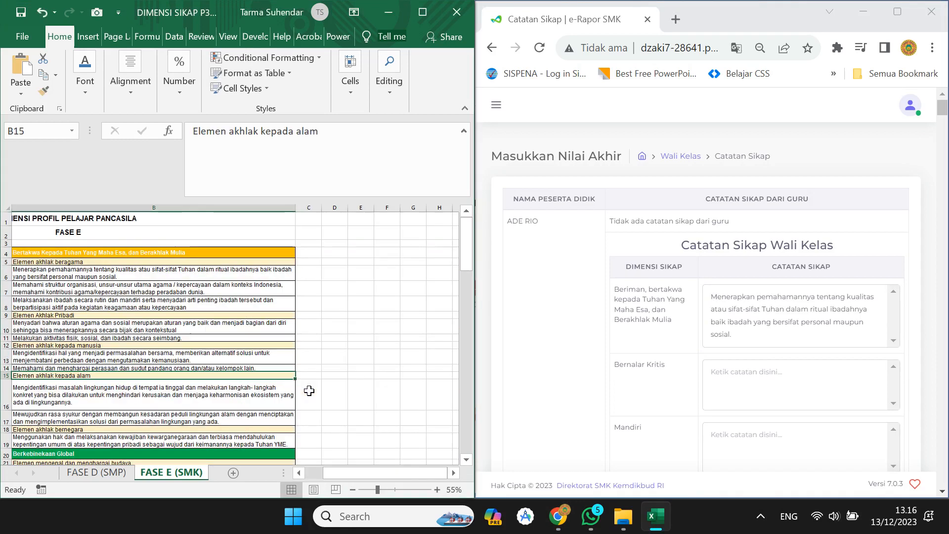
{"action": "left_click_drag", "start_coordinate": [367, 472], "coordinate": [349, 473]}
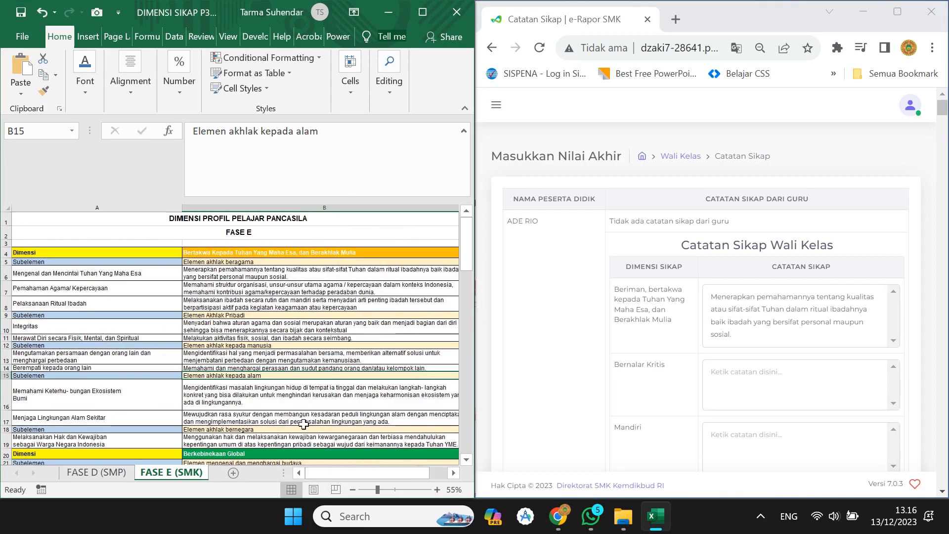
{"action": "left_click", "coordinate": [305, 425]}
{"action": "scroll", "coordinate": [738, 367], "scroll_direction": "down", "scroll_amount": 1}
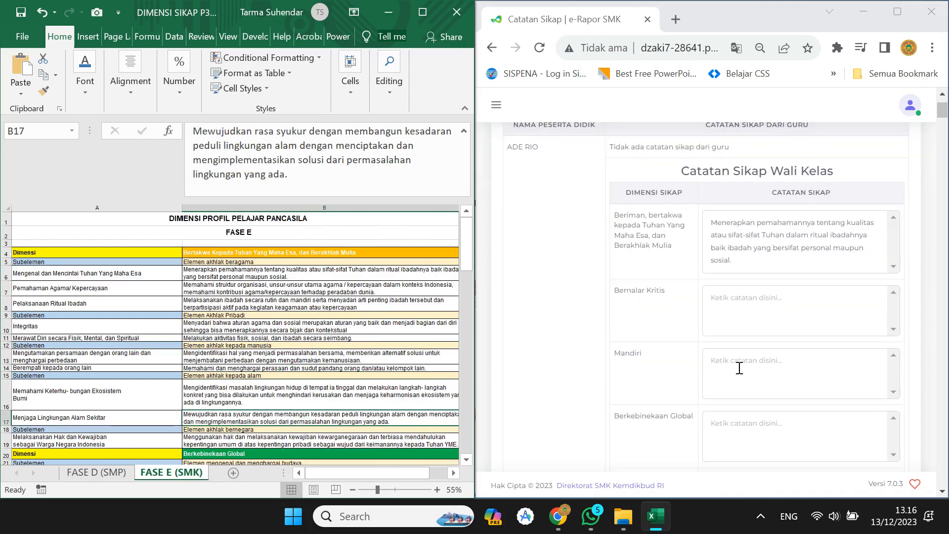
{"action": "scroll", "coordinate": [259, 308], "scroll_direction": "down", "scroll_amount": 2}
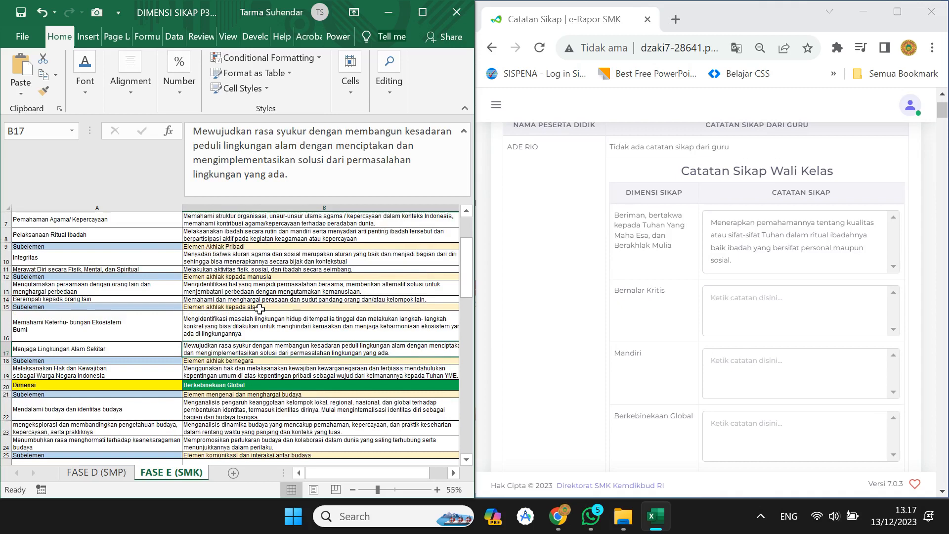
{"action": "scroll", "coordinate": [259, 309], "scroll_direction": "down", "scroll_amount": 6}
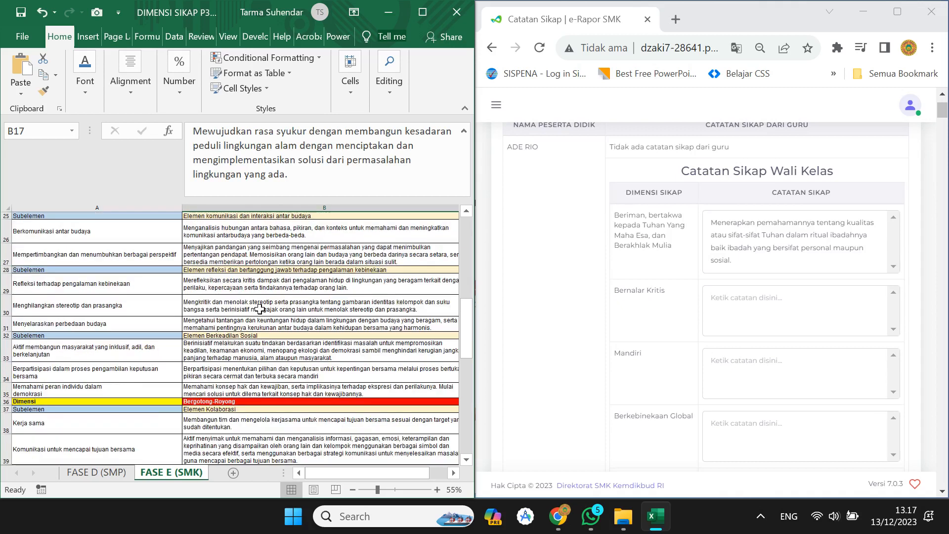
{"action": "scroll", "coordinate": [259, 308], "scroll_direction": "up", "scroll_amount": 2}
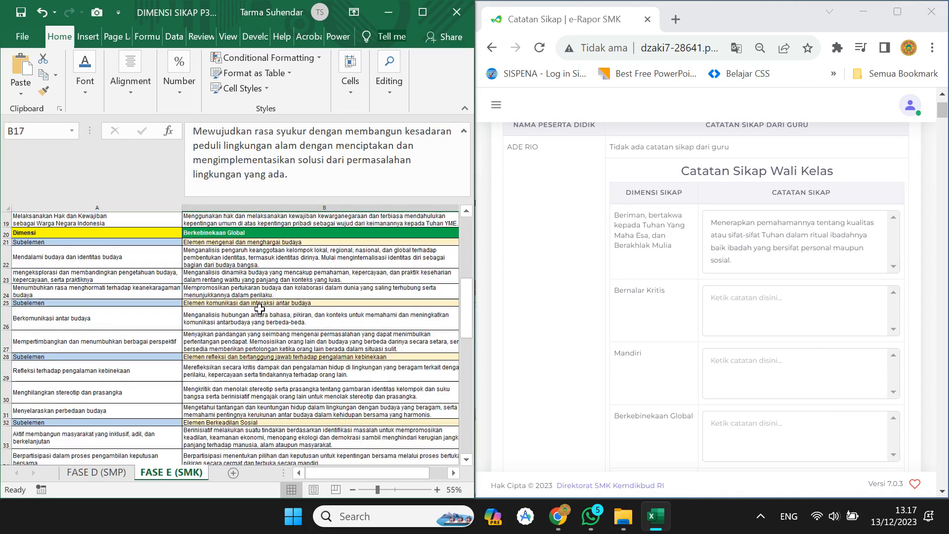
{"action": "left_click", "coordinate": [236, 272]}
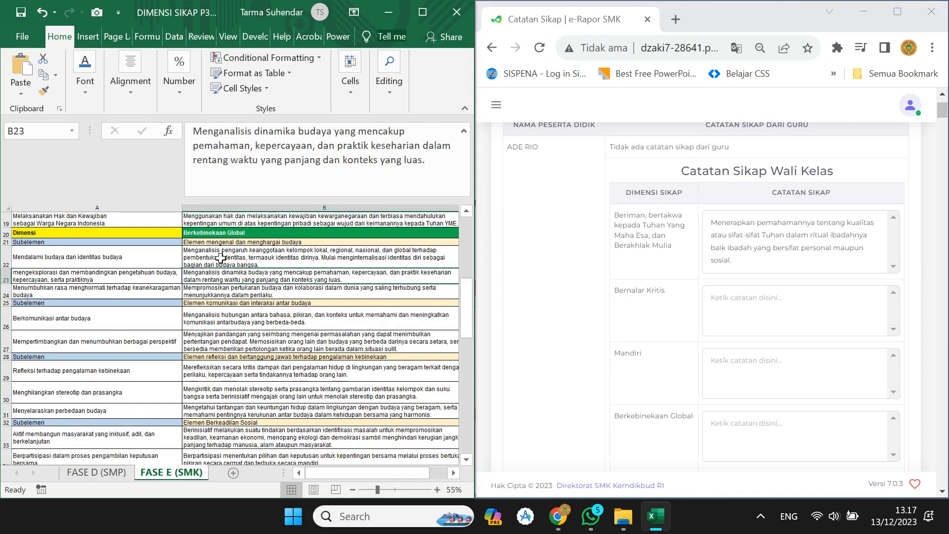
{"action": "left_click", "coordinate": [240, 285]}
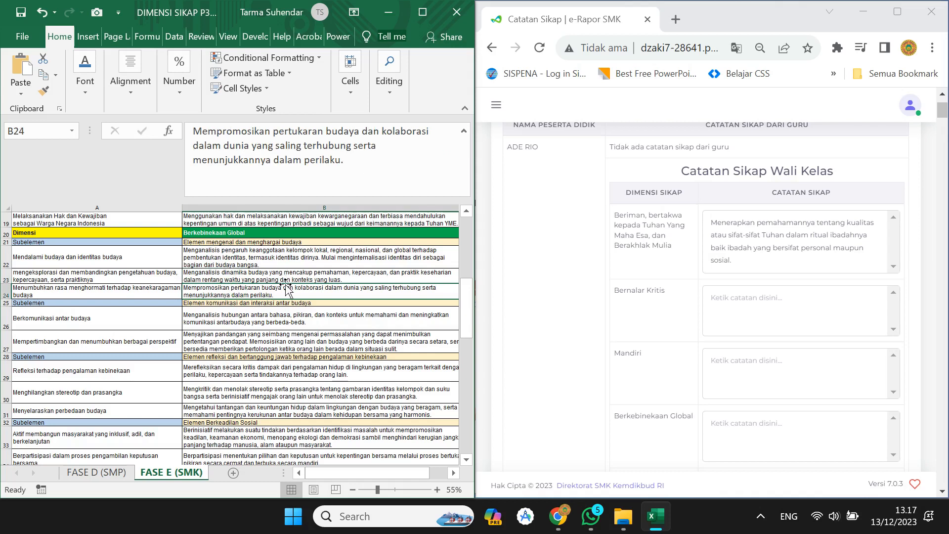
{"action": "key", "text": "ctrl+c"}
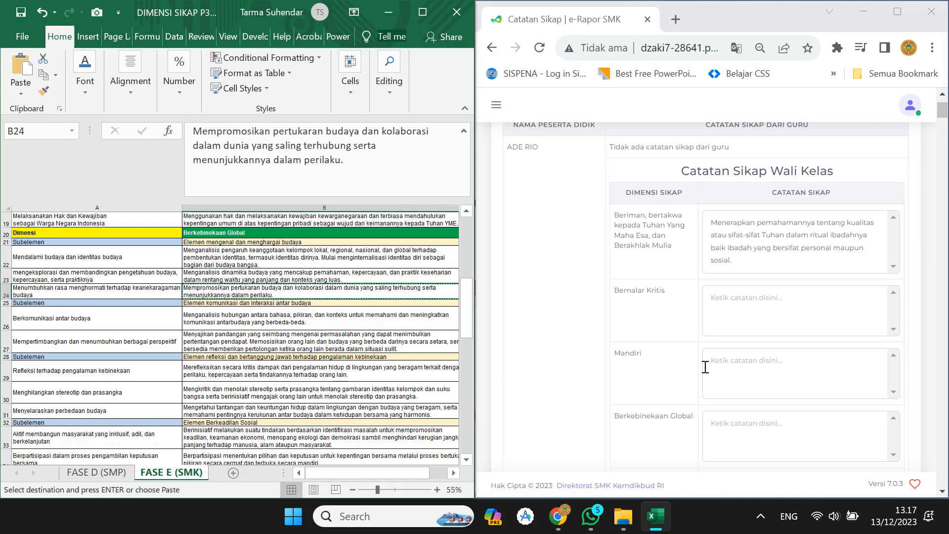
{"action": "left_click", "coordinate": [724, 423]}
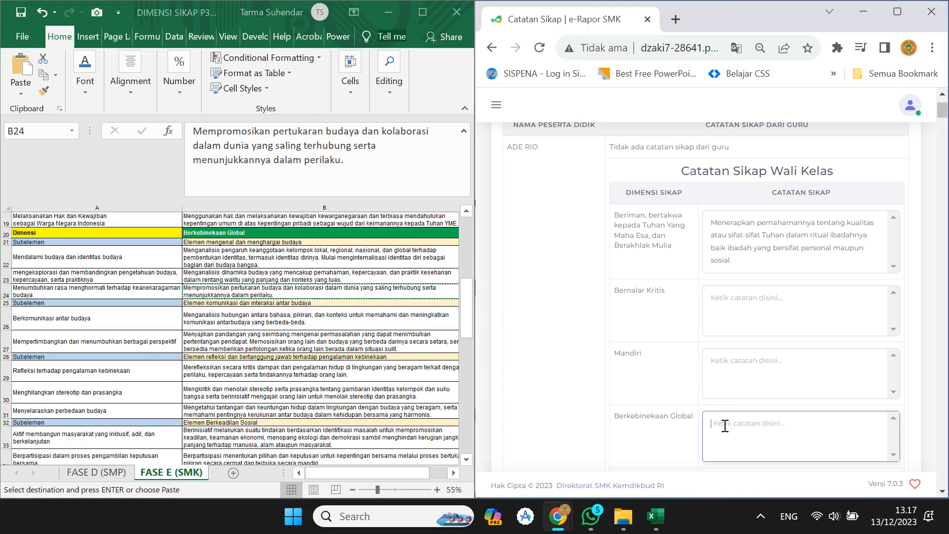
{"action": "key", "text": "ctrl+v"}
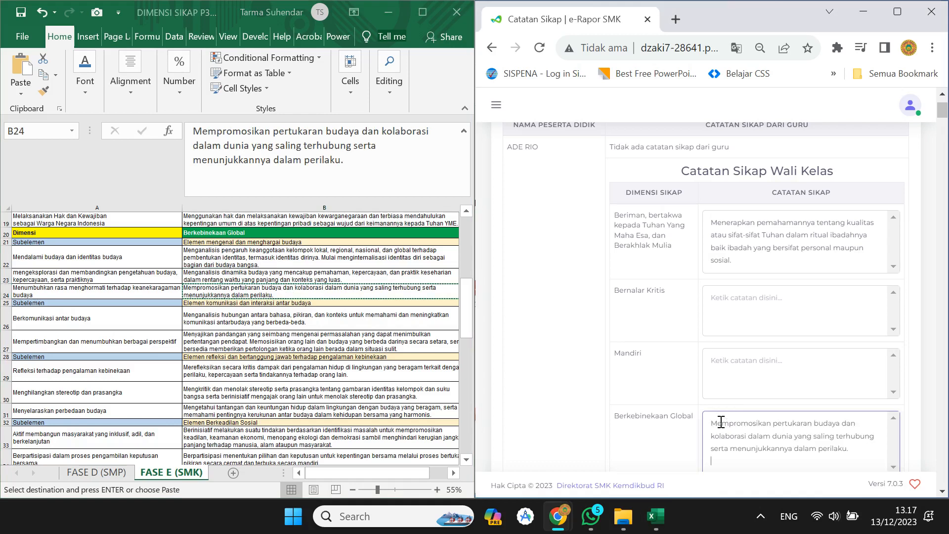
{"action": "key", "text": "BackSpace"}
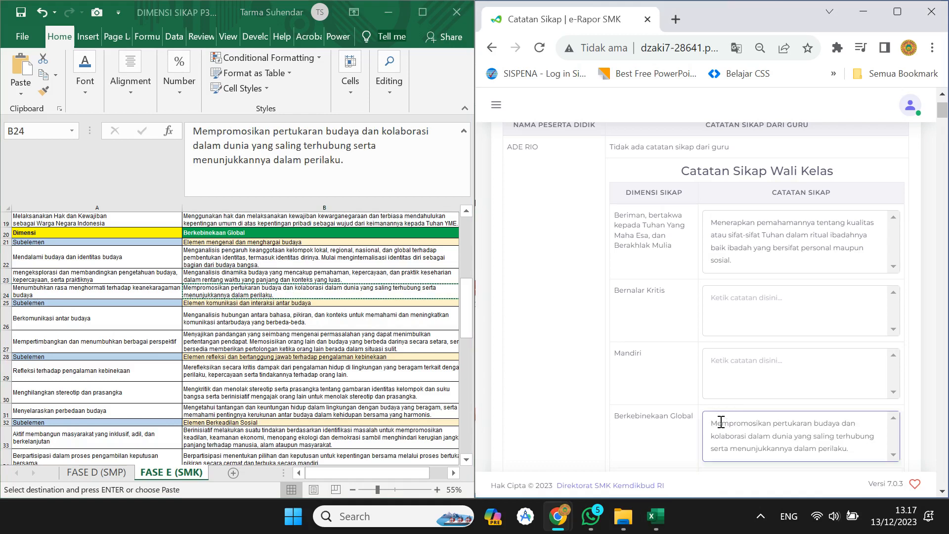
{"action": "left_click", "coordinate": [310, 318]}
{"action": "left_click", "coordinate": [310, 319]}
{"action": "key", "text": "BackSpace"}
{"action": "key", "text": "ctrl+v"}
{"action": "left_click", "coordinate": [240, 390]}
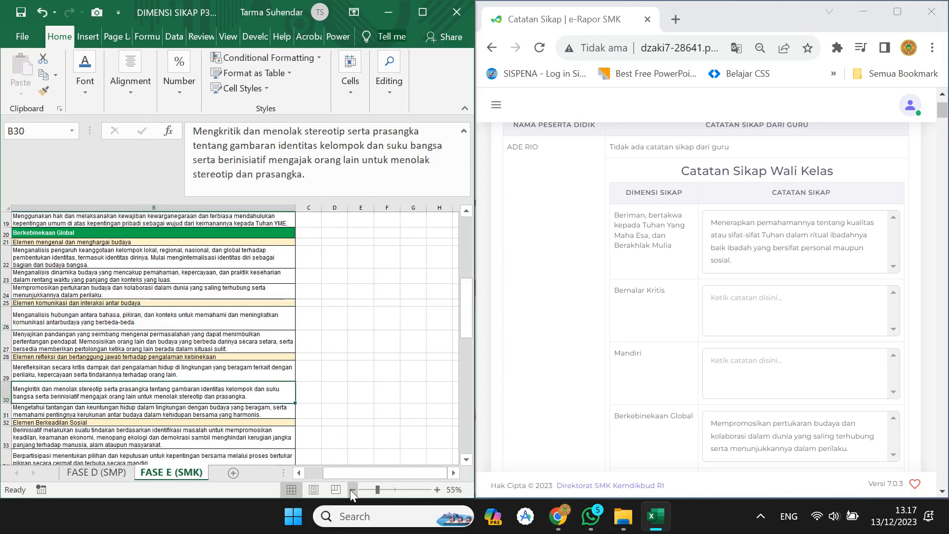
{"action": "left_click", "coordinate": [300, 472]}
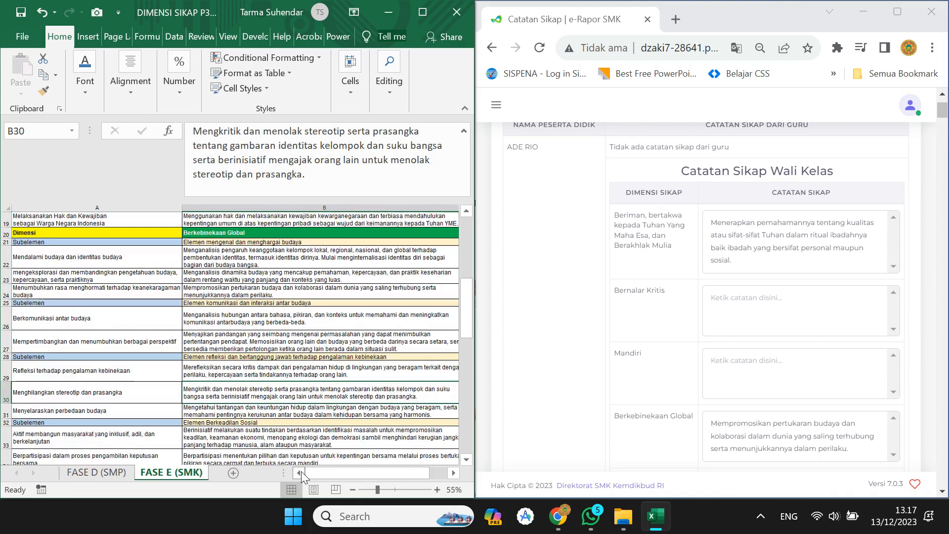
{"action": "left_click", "coordinate": [298, 361]}
{"action": "scroll", "coordinate": [298, 361], "scroll_direction": "down", "scroll_amount": 4}
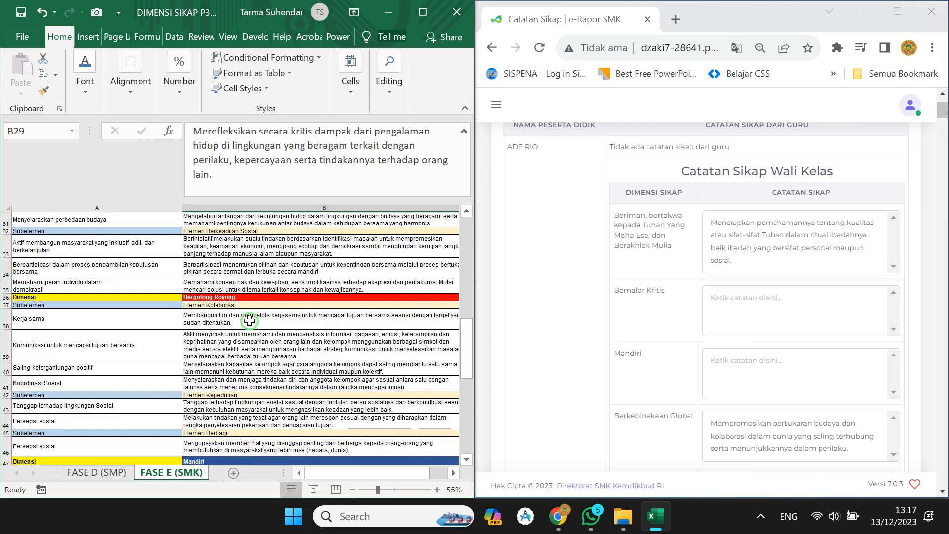
{"action": "left_click", "coordinate": [249, 321]}
{"action": "left_click", "coordinate": [242, 342]}
{"action": "left_click", "coordinate": [249, 319]}
{"action": "left_click_drag", "start_coordinate": [193, 131], "coordinate": [266, 159]}
{"action": "key", "text": "ctrl+c"}
{"action": "left_click", "coordinate": [728, 364]}
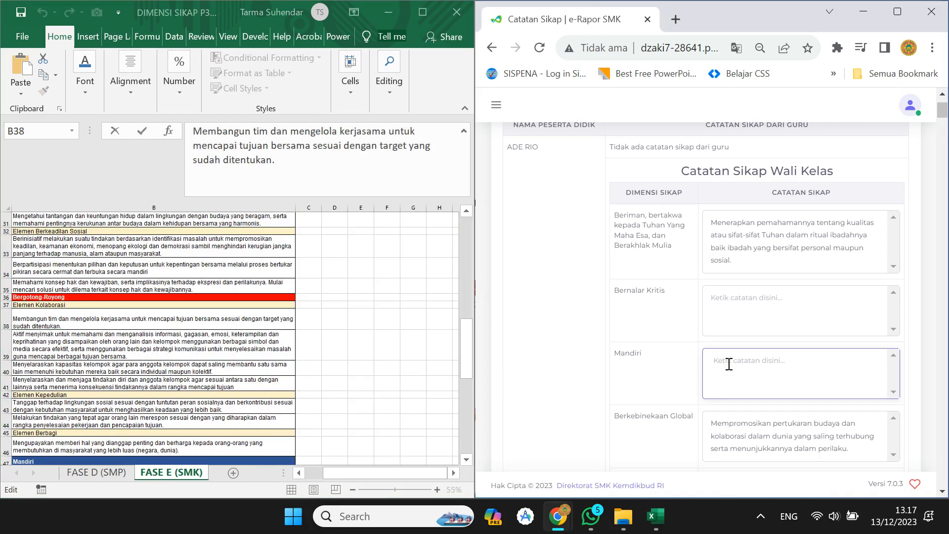
{"action": "scroll", "coordinate": [729, 364], "scroll_direction": "down", "scroll_amount": 3}
{"action": "left_click", "coordinate": [723, 399]}
{"action": "key", "text": "ctrl+v"}
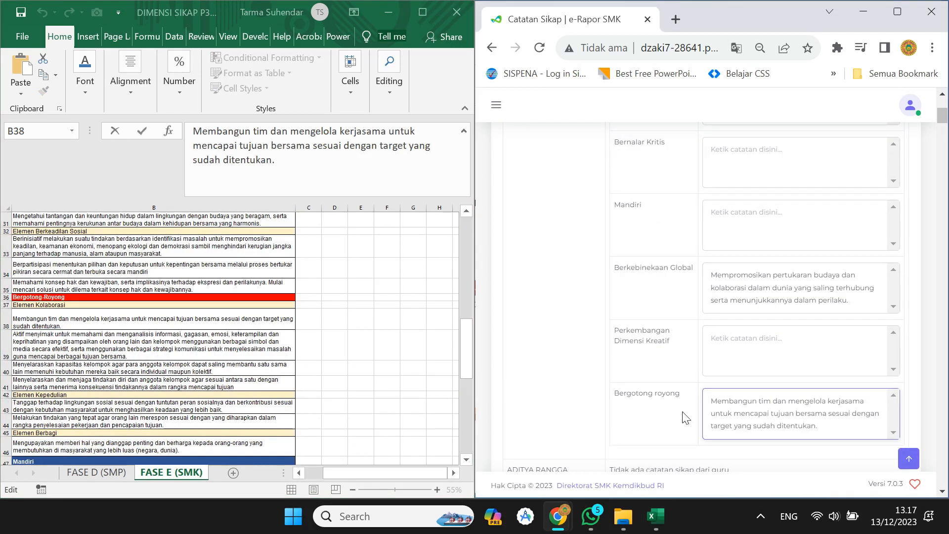
Paste the B49 self-identification description into the Mandiri note, removing the extra blank line.
{"action": "left_click_drag", "start_coordinate": [422, 472], "coordinate": [327, 472]}
{"action": "left_click", "coordinate": [316, 372]}
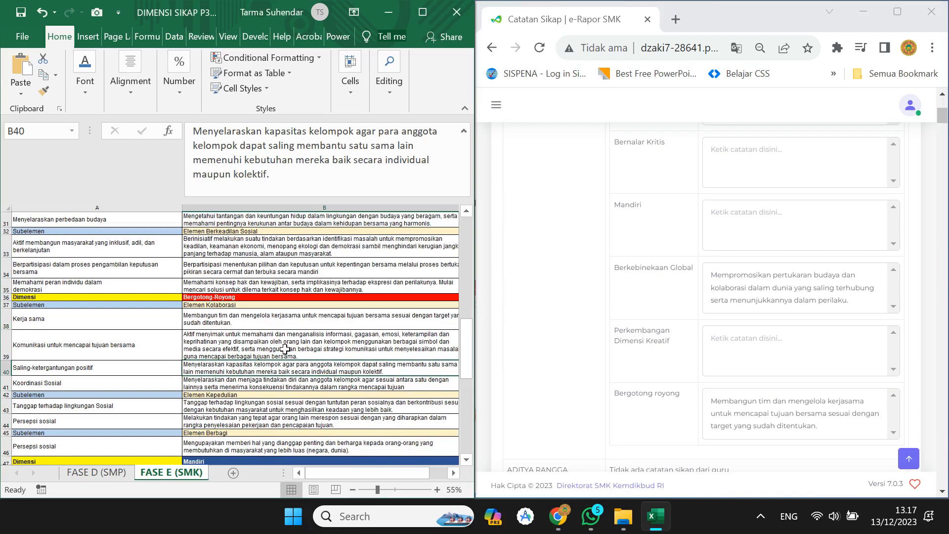
{"action": "scroll", "coordinate": [284, 349], "scroll_direction": "down", "scroll_amount": 1}
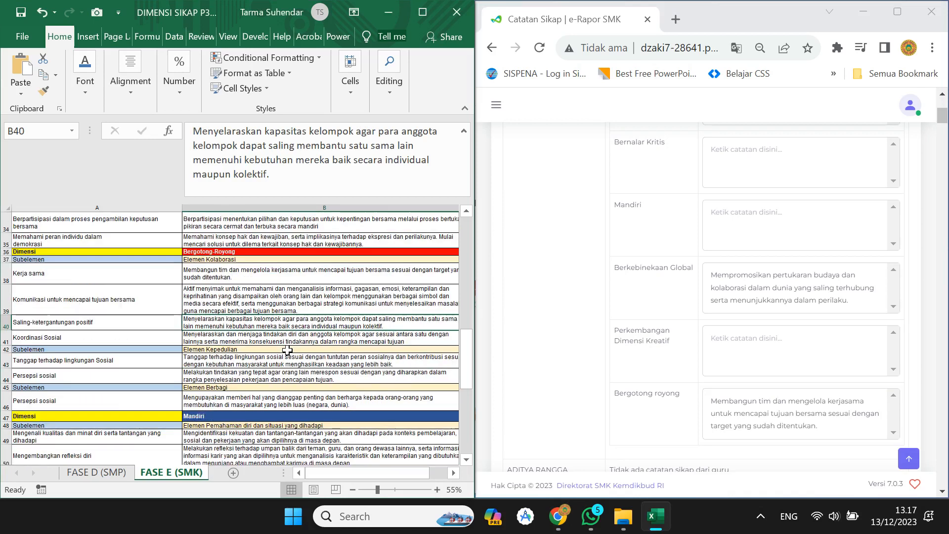
{"action": "scroll", "coordinate": [289, 349], "scroll_direction": "down", "scroll_amount": 1}
{"action": "scroll", "coordinate": [289, 349], "scroll_direction": "down", "scroll_amount": 1}
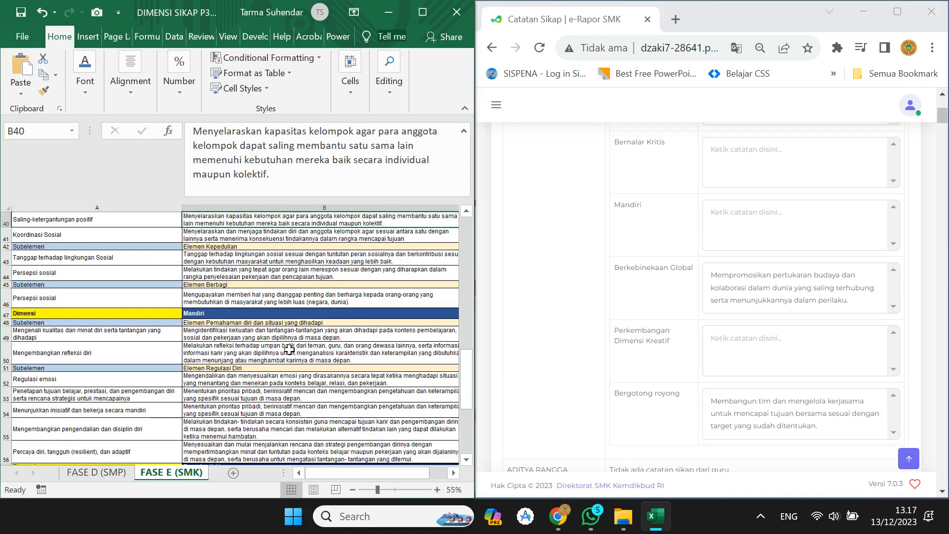
{"action": "left_click", "coordinate": [238, 331]}
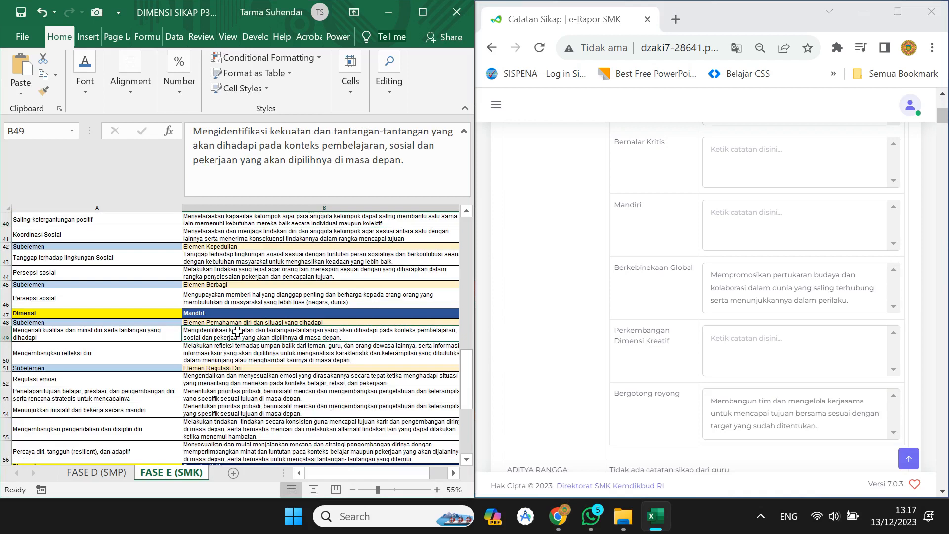
{"action": "key", "text": "ctrl+c"}
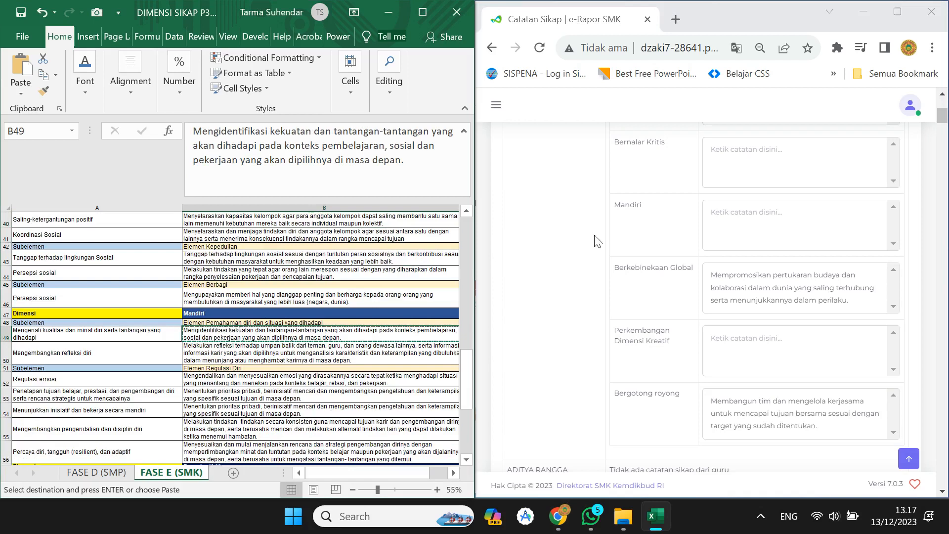
{"action": "left_click", "coordinate": [725, 216]}
{"action": "key", "text": "ctrl+v"}
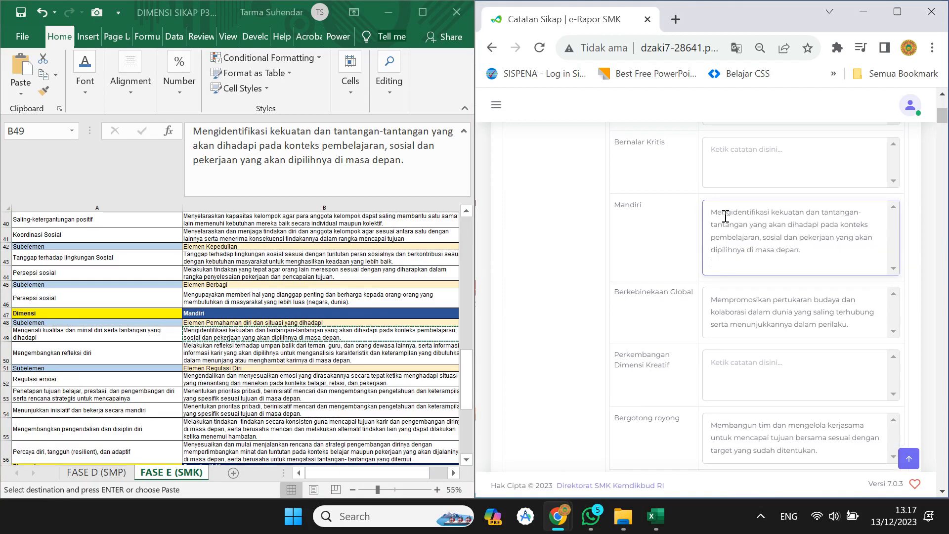
{"action": "key", "text": "BackSpace"}
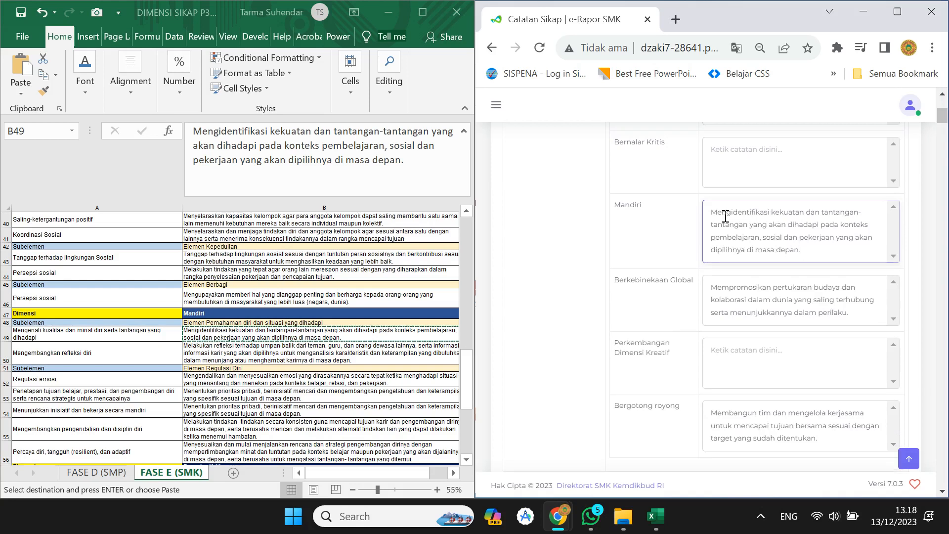
{"action": "left_click", "coordinate": [288, 350]}
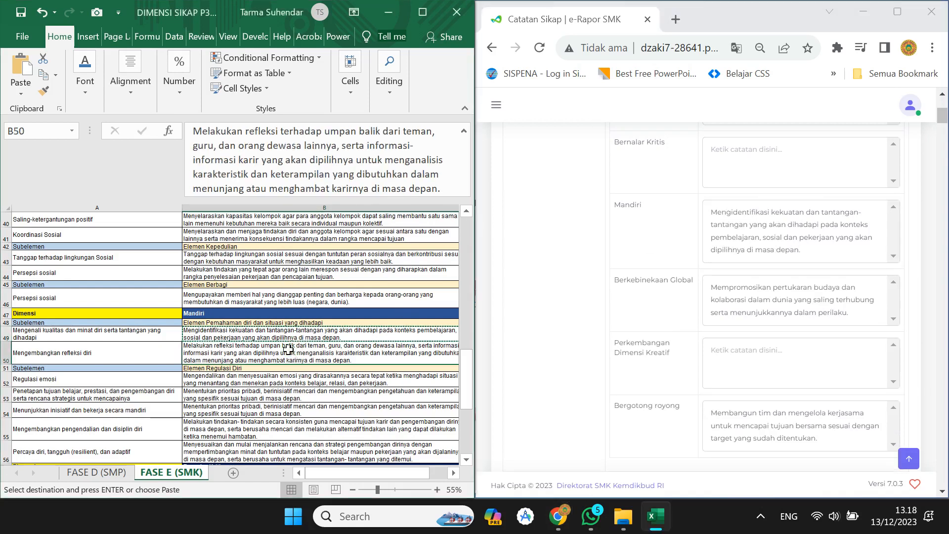
Paste the B59 description into the Bernalar Kritis note and delete the trailing empty line.
{"action": "scroll", "coordinate": [288, 350], "scroll_direction": "down", "scroll_amount": 4}
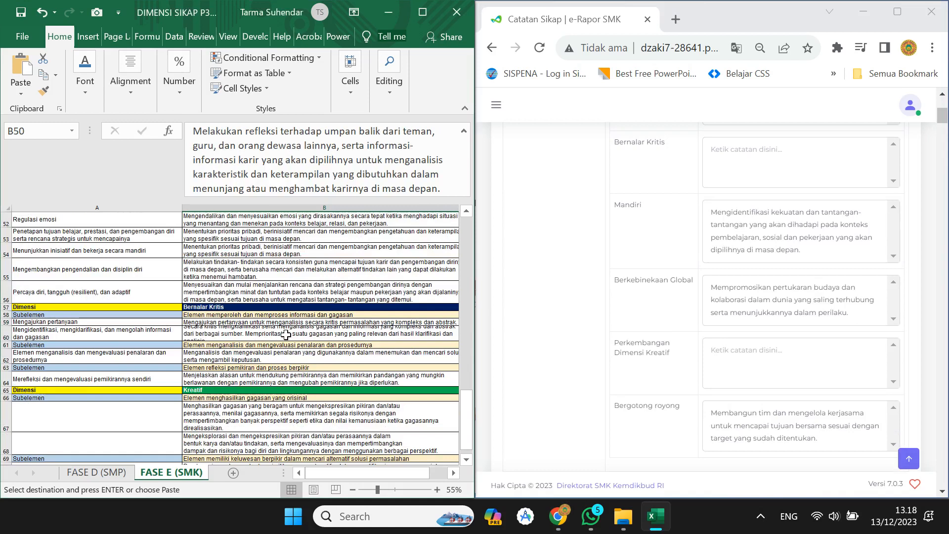
{"action": "left_click", "coordinate": [286, 334]}
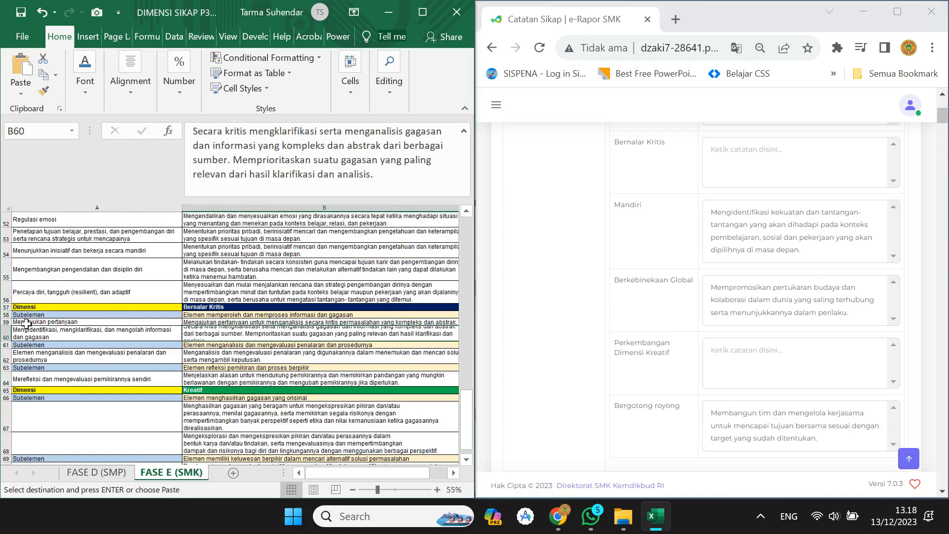
{"action": "left_click", "coordinate": [227, 323]}
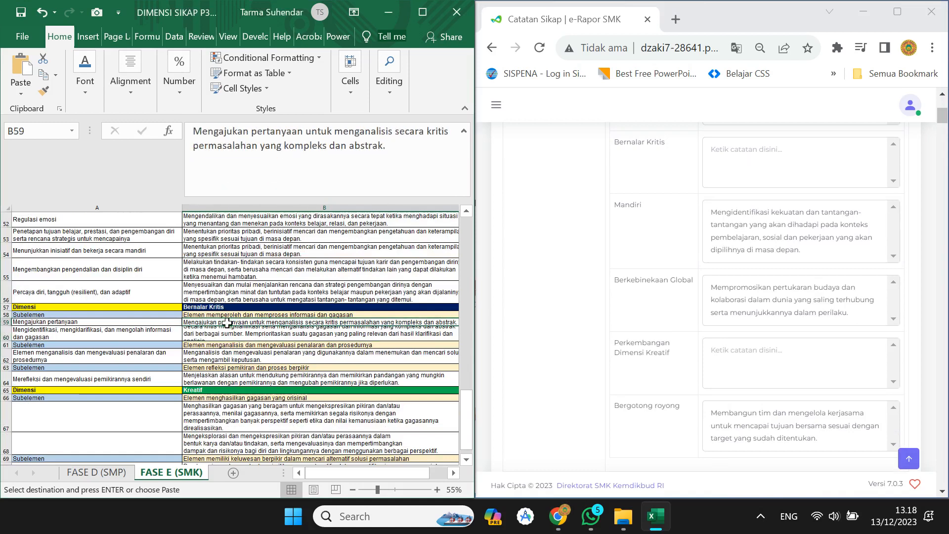
{"action": "left_click", "coordinate": [728, 173]}
{"action": "key", "text": "ctrl+v"}
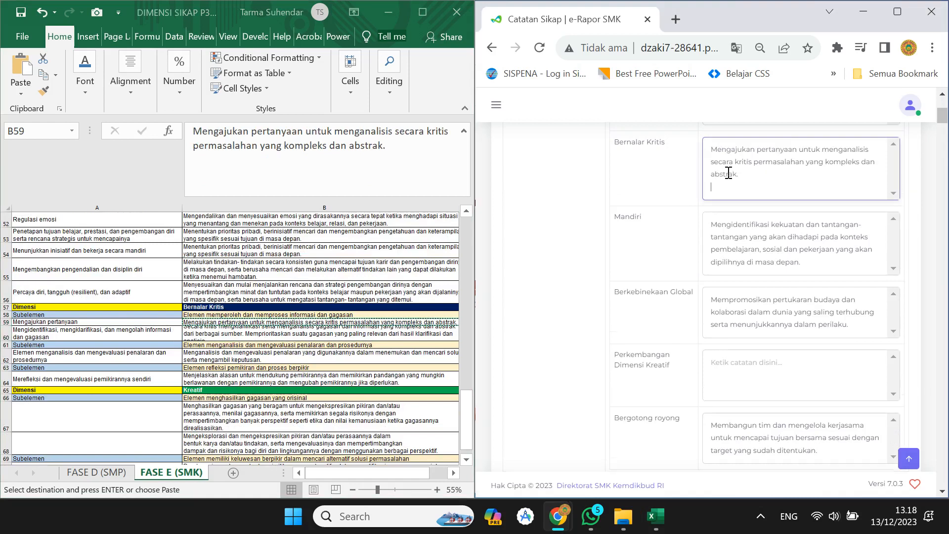
{"action": "key", "text": "BackSpace"}
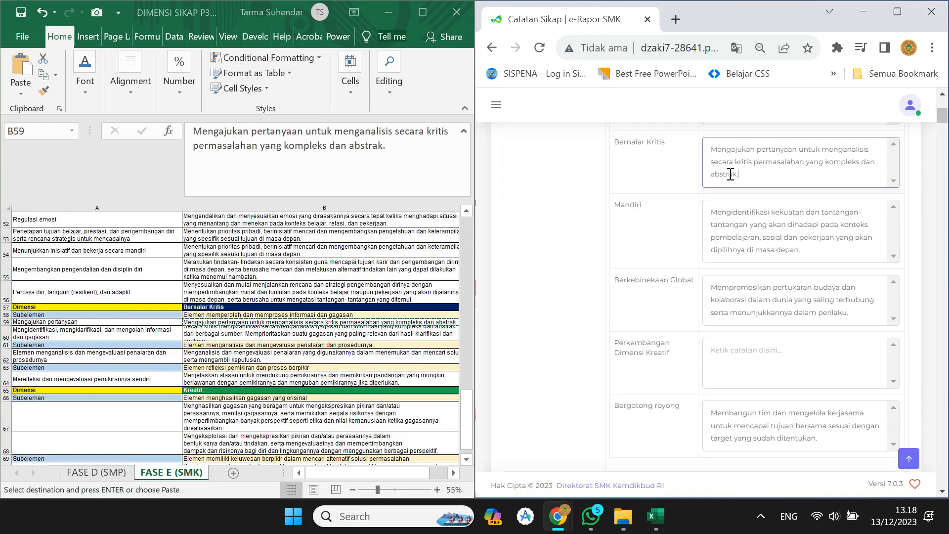
{"action": "left_click", "coordinate": [254, 403]}
Copy B68 into the Perkembangan Dimensi Kreatif note, removing the extra line and quote marks.
{"action": "scroll", "coordinate": [254, 388], "scroll_direction": "down", "scroll_amount": 2}
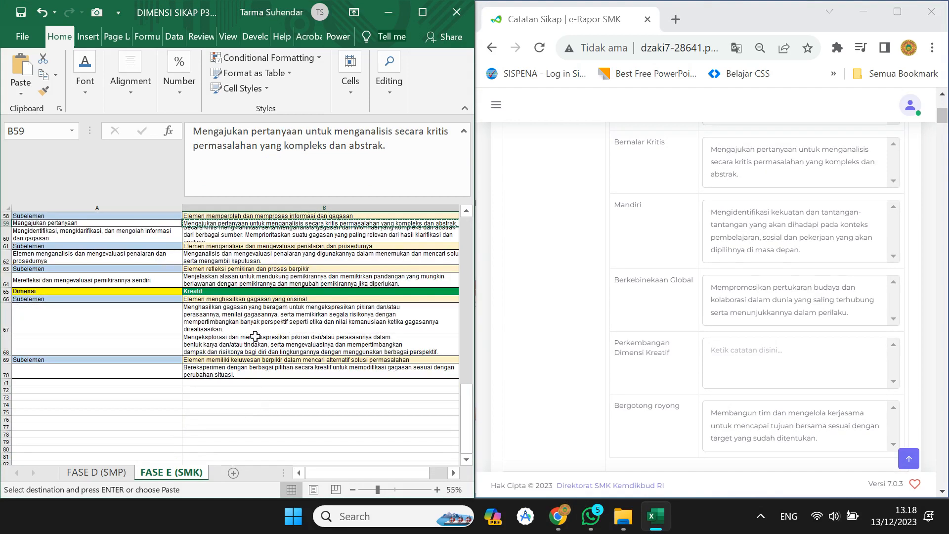
{"action": "left_click", "coordinate": [256, 319]}
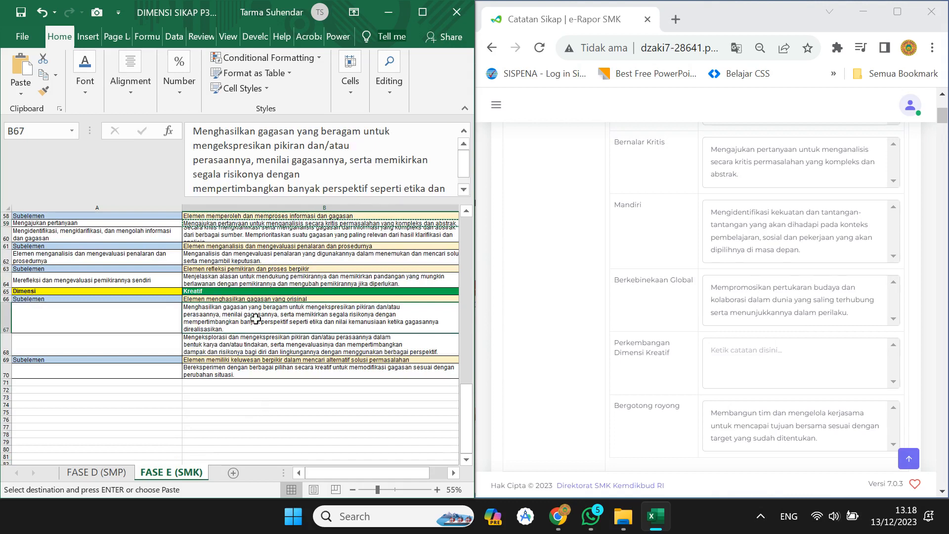
{"action": "left_click", "coordinate": [246, 372]}
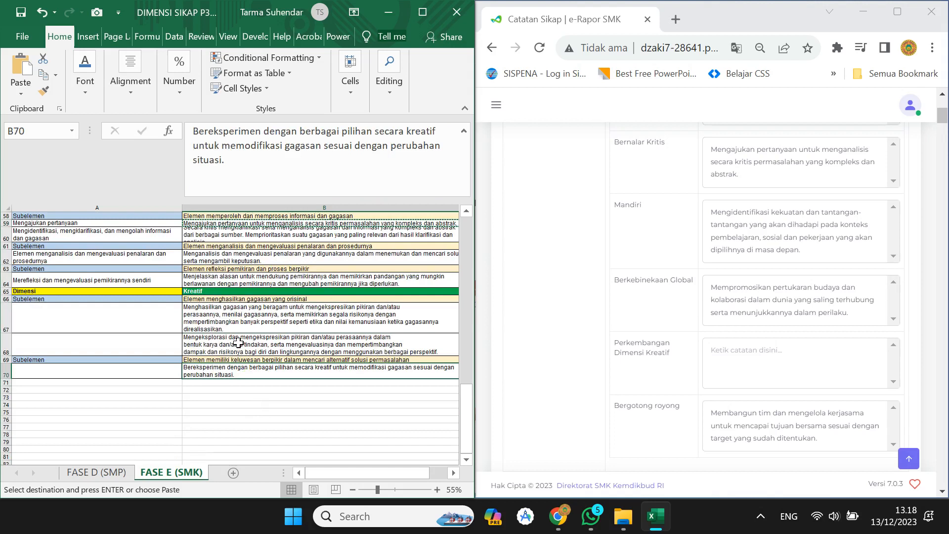
{"action": "left_click", "coordinate": [239, 342]}
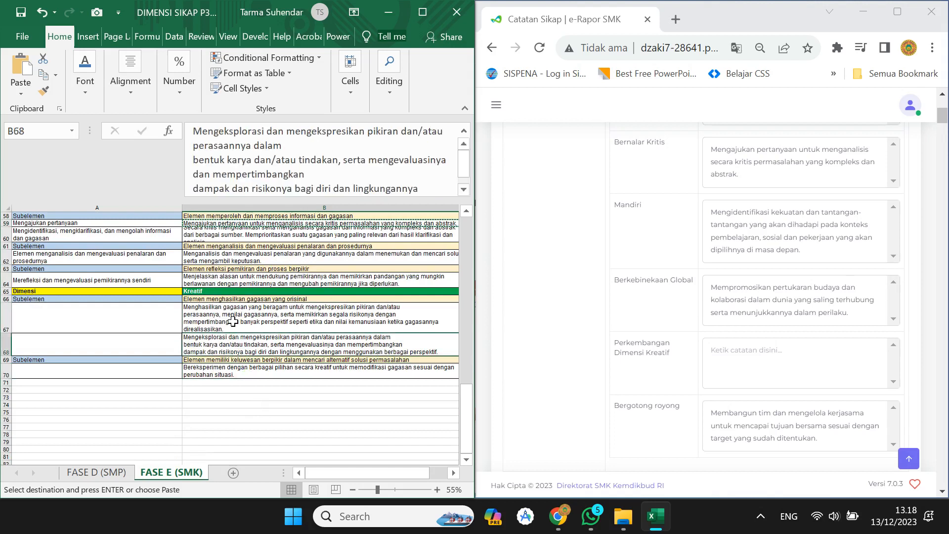
{"action": "key", "text": "ctrl+c"}
{"action": "left_click", "coordinate": [733, 364]}
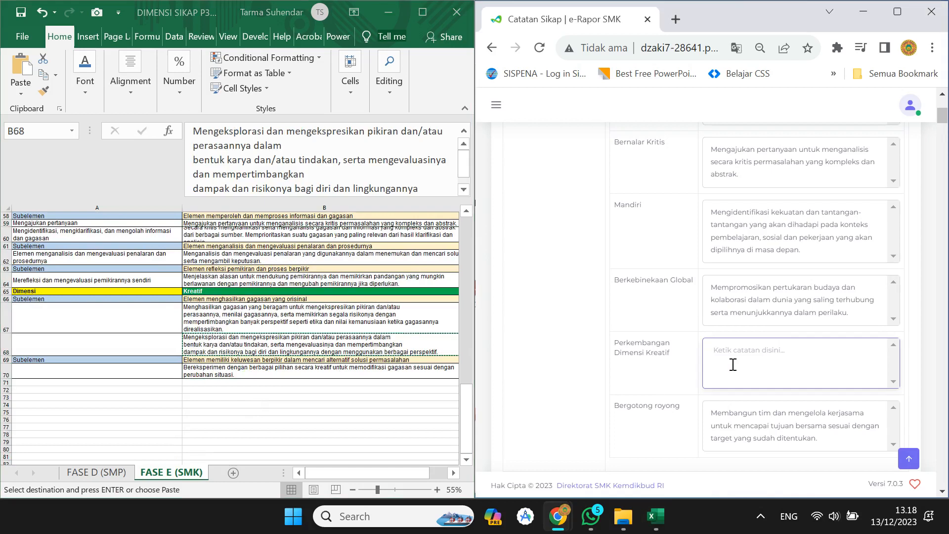
{"action": "key", "text": "ctrl+v"}
{"action": "key", "text": "BackSpace"}
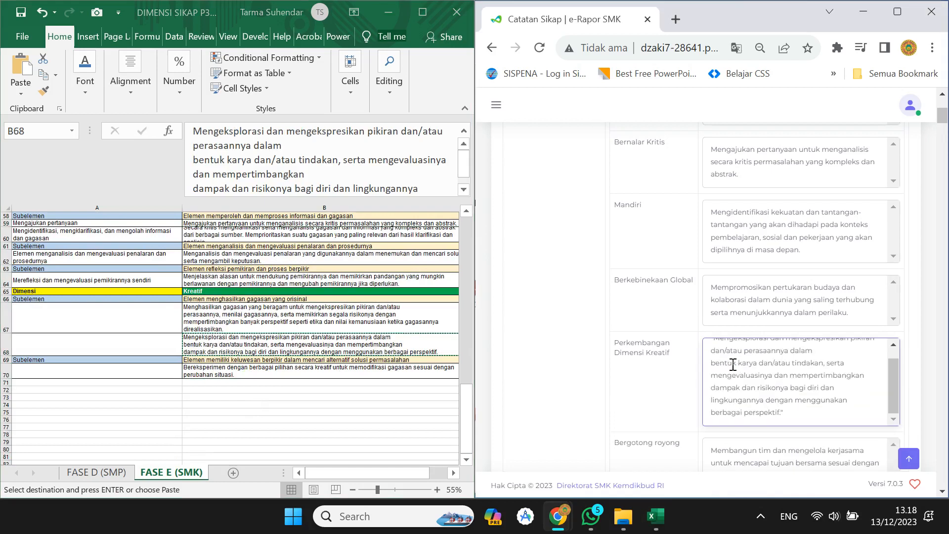
{"action": "scroll", "coordinate": [733, 366], "scroll_direction": "up", "scroll_amount": 1}
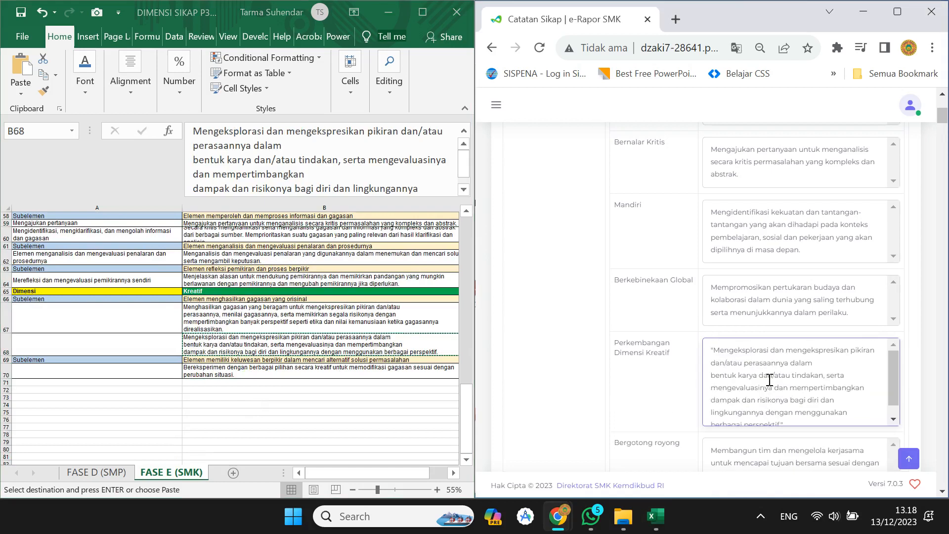
{"action": "left_click", "coordinate": [716, 349]}
{"action": "key", "text": "BackSpace"}
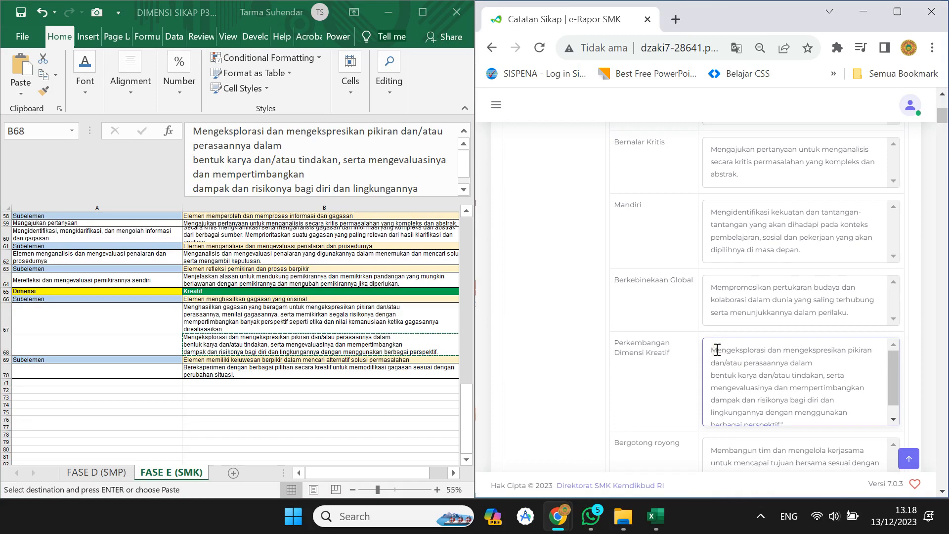
{"action": "scroll", "coordinate": [842, 371], "scroll_direction": "down", "scroll_amount": 1}
{"action": "left_click", "coordinate": [810, 414]}
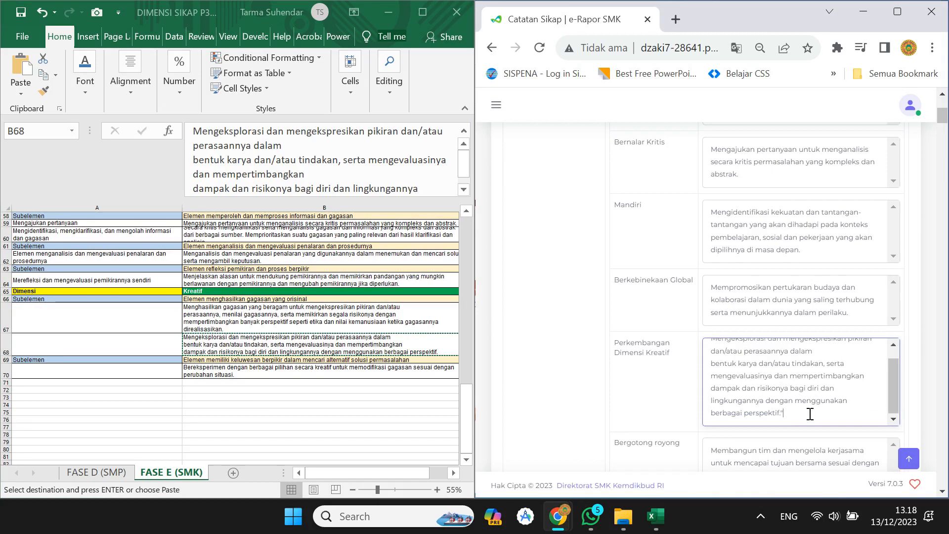
{"action": "scroll", "coordinate": [844, 407], "scroll_direction": "down", "scroll_amount": 3}
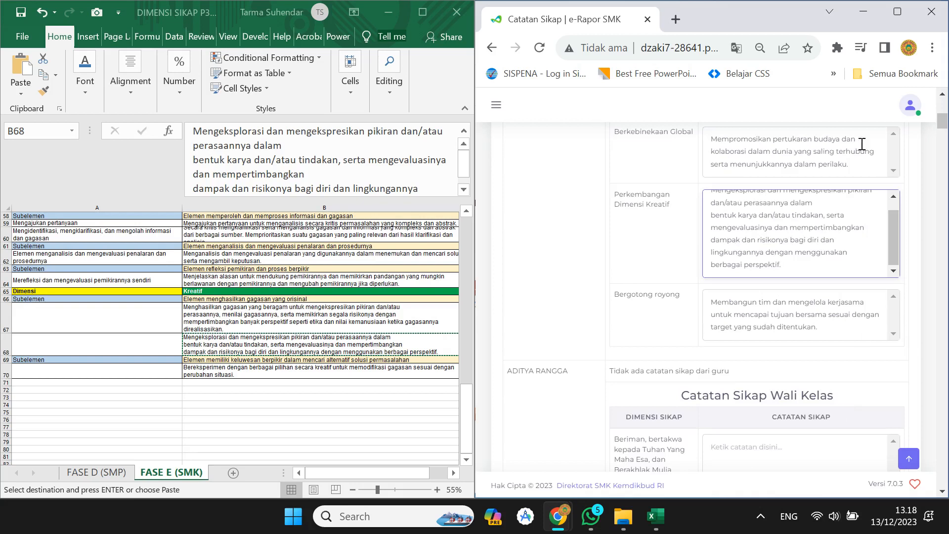
{"action": "left_click", "coordinate": [902, 12]}
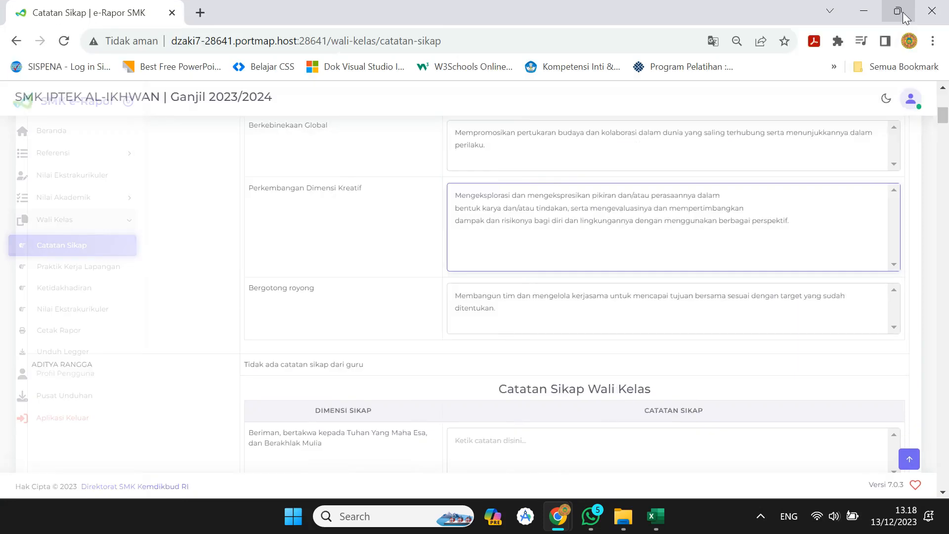
{"action": "left_click", "coordinate": [283, 243]}
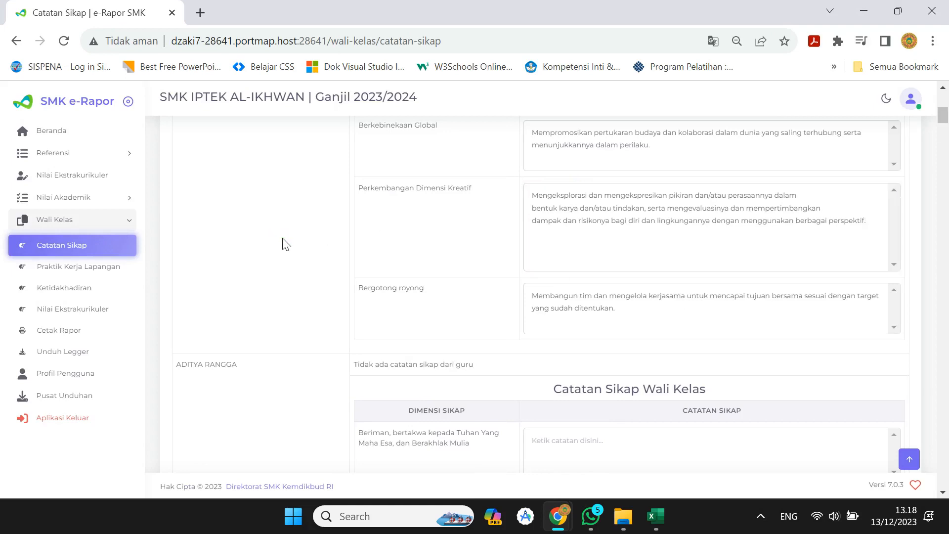
{"action": "scroll", "coordinate": [299, 244], "scroll_direction": "down", "scroll_amount": 1}
{"action": "scroll", "coordinate": [299, 243], "scroll_direction": "up", "scroll_amount": 10}
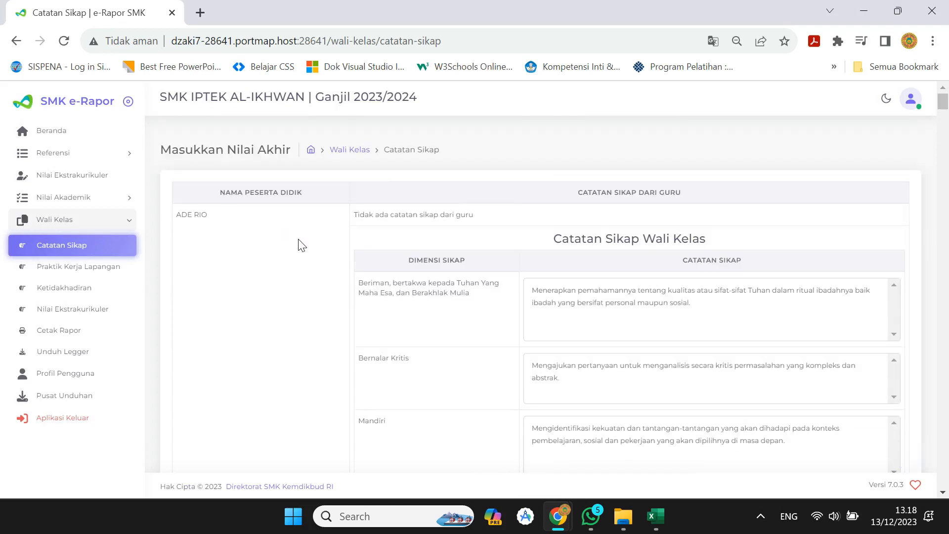
{"action": "scroll", "coordinate": [302, 246], "scroll_direction": "down", "scroll_amount": 10}
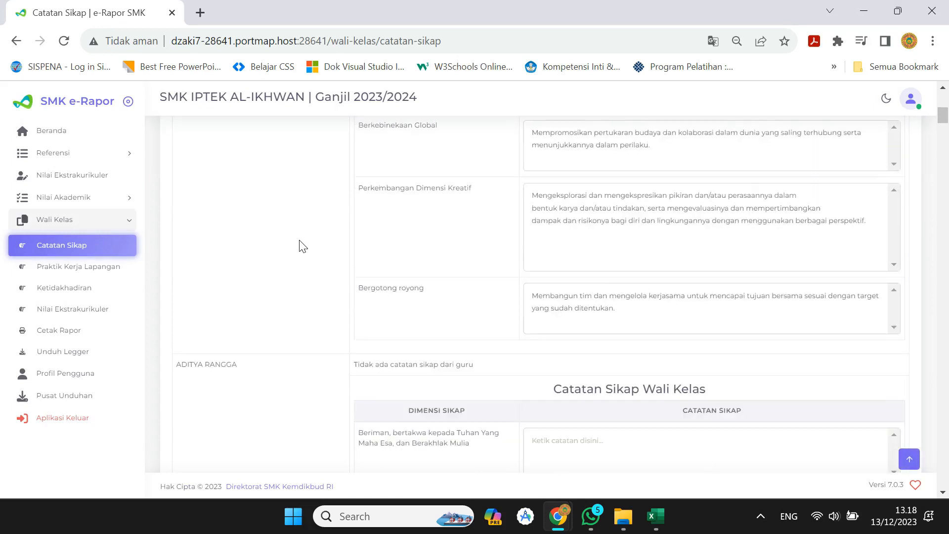
{"action": "scroll", "coordinate": [303, 247], "scroll_direction": "down", "scroll_amount": 1}
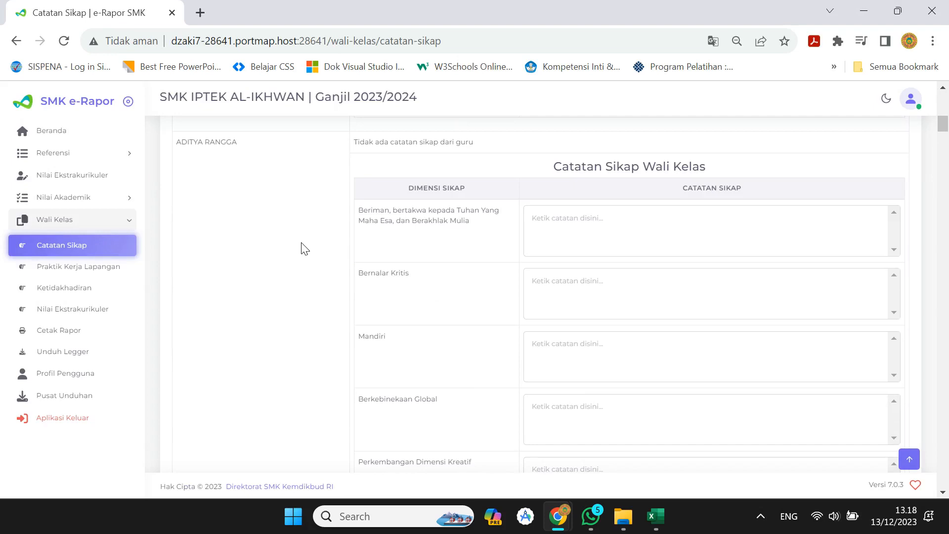
{"action": "key", "text": "alt+Tab"}
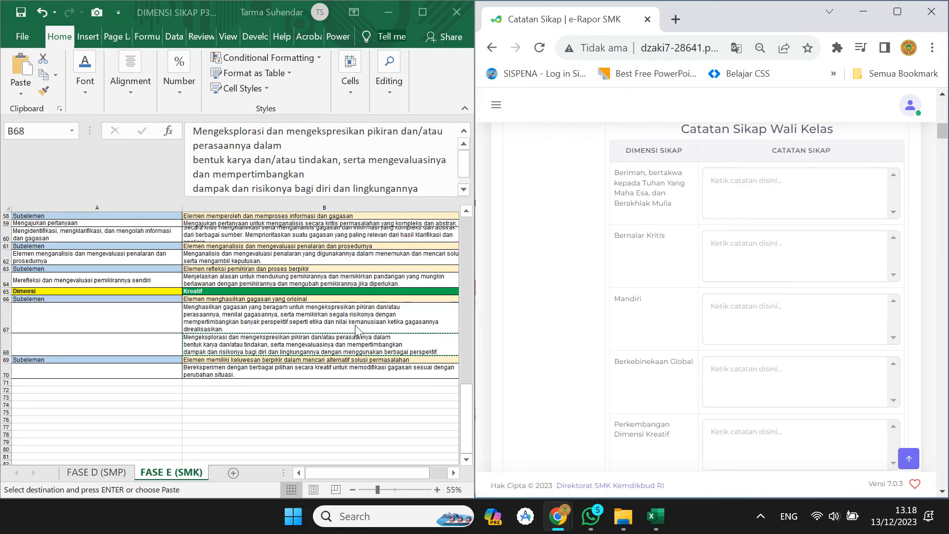
Paste the B68 description into the second student's Perkembangan Dimensi Kreatif note.
{"action": "left_click", "coordinate": [343, 385]}
{"action": "scroll", "coordinate": [728, 395], "scroll_direction": "down", "scroll_amount": 3}
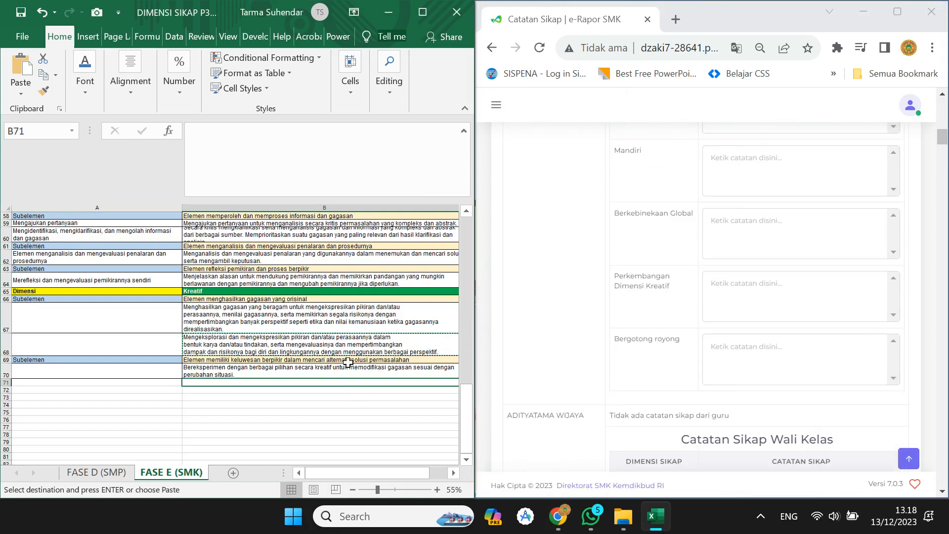
{"action": "left_click", "coordinate": [335, 337]}
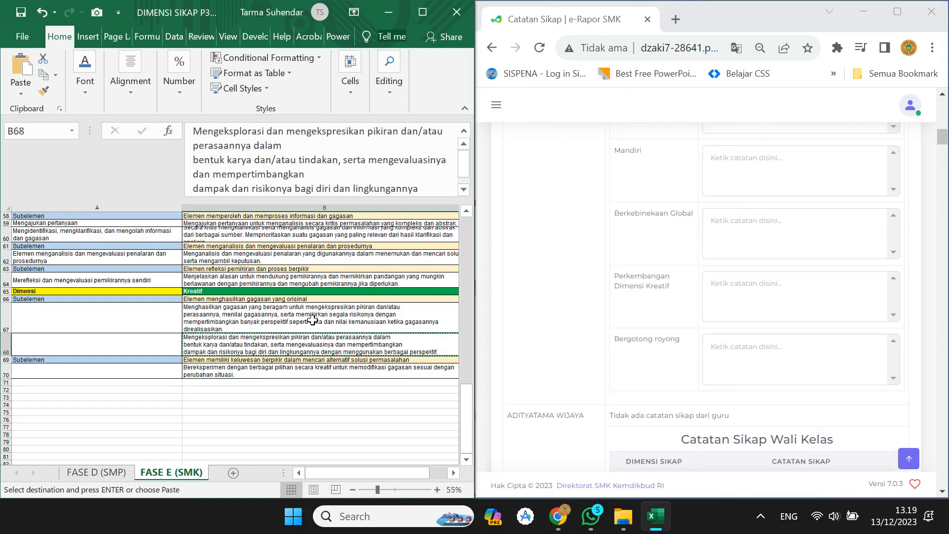
{"action": "left_click", "coordinate": [712, 281]}
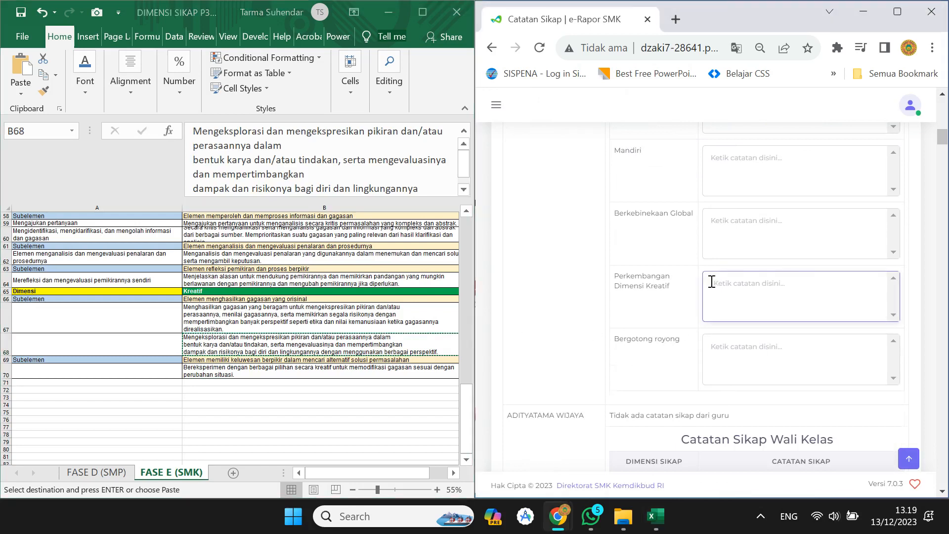
{"action": "key", "text": "ctrl+v"}
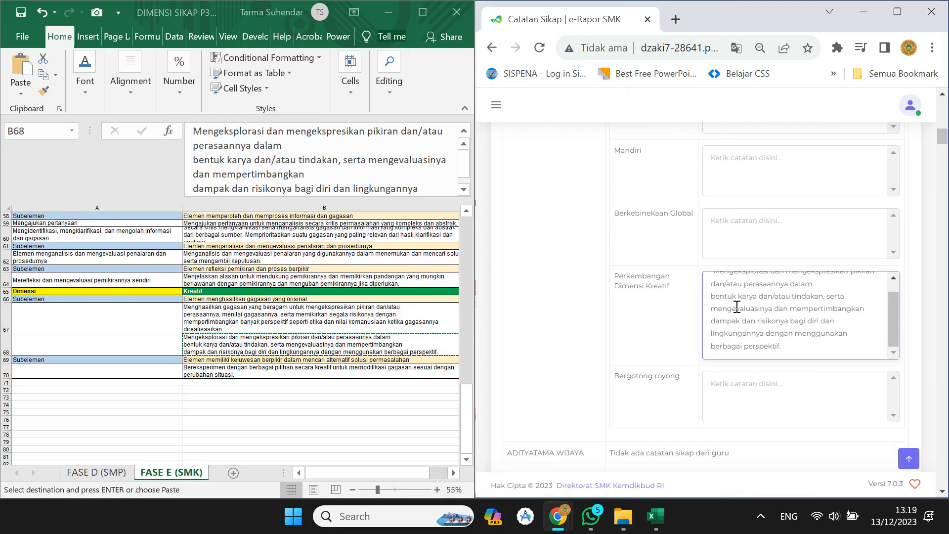
{"action": "scroll", "coordinate": [736, 306], "scroll_direction": "up", "scroll_amount": 1}
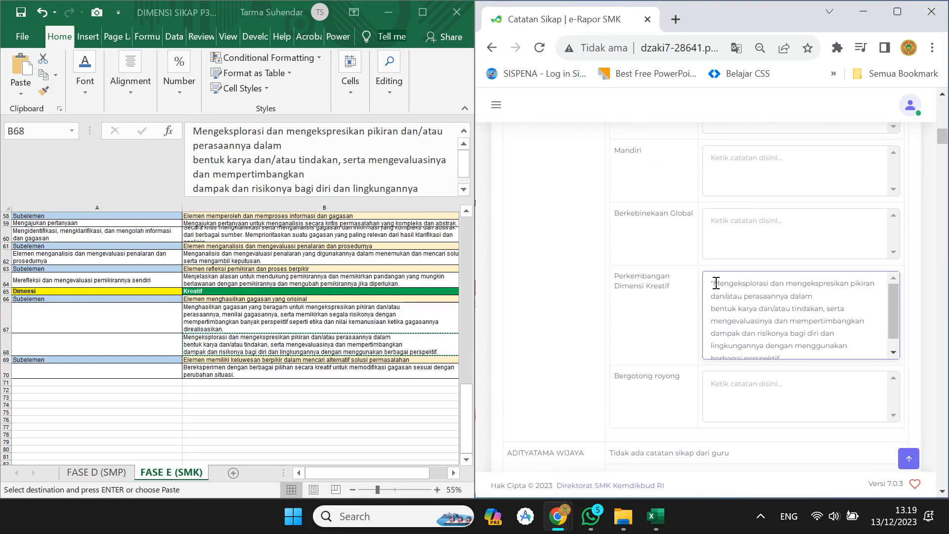
{"action": "left_click", "coordinate": [328, 339]}
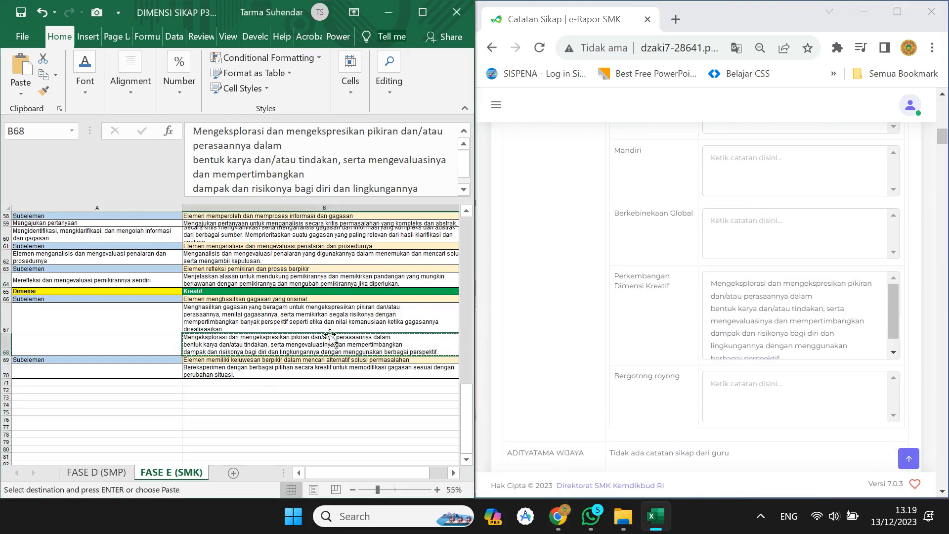
Copy the B62 reasoning description into the Bernalar Kritis note.
{"action": "scroll", "coordinate": [330, 338], "scroll_direction": "up", "scroll_amount": 2}
{"action": "left_click", "coordinate": [330, 334]}
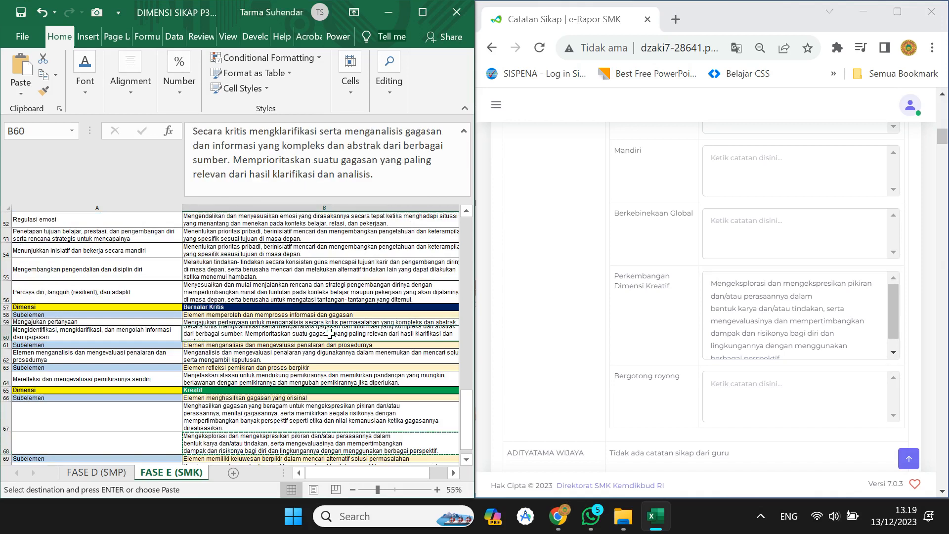
{"action": "left_click", "coordinate": [255, 356]}
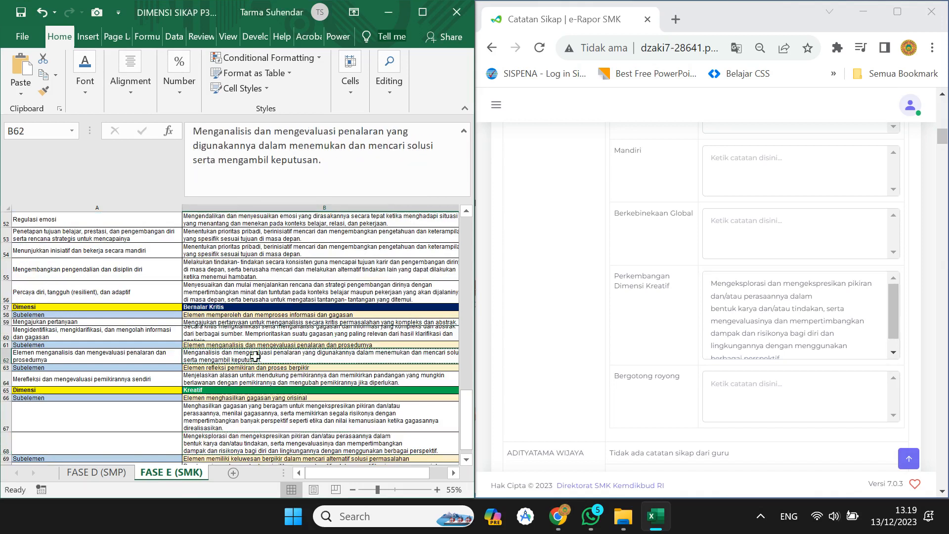
{"action": "key", "text": "ctrl+c"}
{"action": "scroll", "coordinate": [682, 266], "scroll_direction": "up", "scroll_amount": 4}
{"action": "scroll", "coordinate": [682, 267], "scroll_direction": "down", "scroll_amount": 1}
{"action": "left_click", "coordinate": [721, 243]}
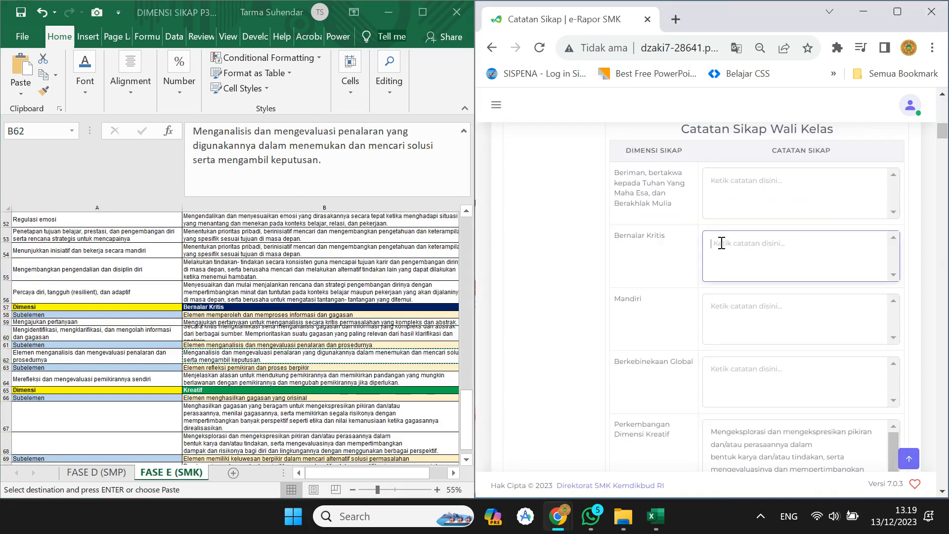
{"action": "key", "text": "ctrl+v"}
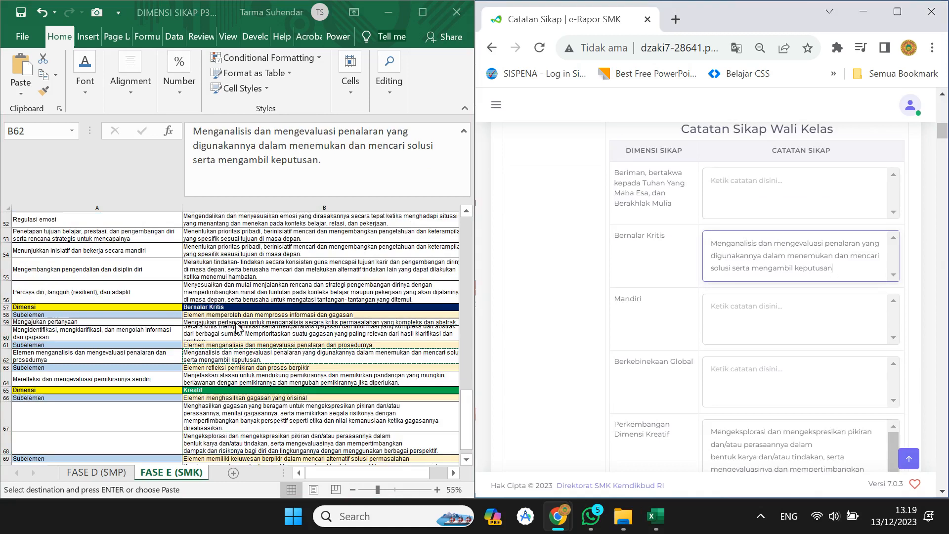
Paste the B52 emotion-control text into the Mandiri note and remove the blank line.
{"action": "left_click", "coordinate": [235, 322]}
{"action": "scroll", "coordinate": [236, 321], "scroll_direction": "up", "scroll_amount": 2}
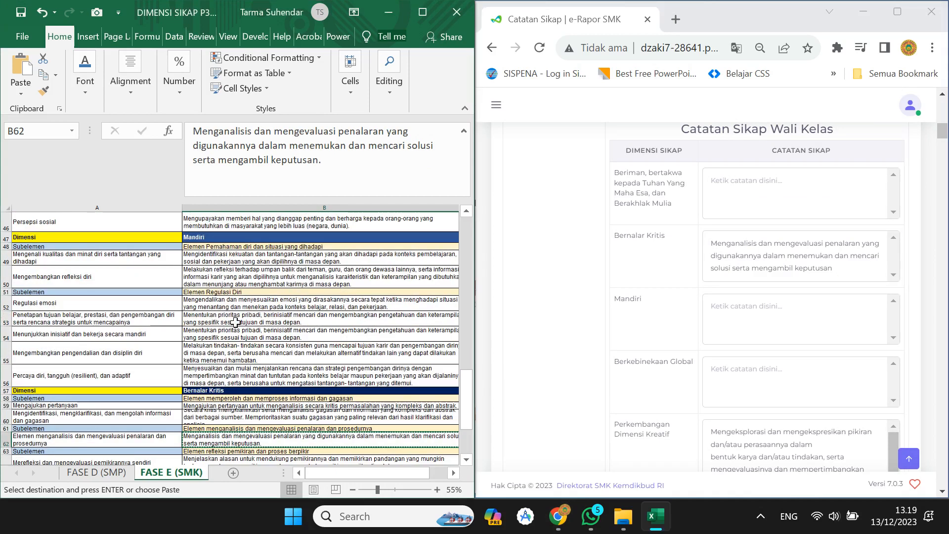
{"action": "left_click", "coordinate": [235, 322]}
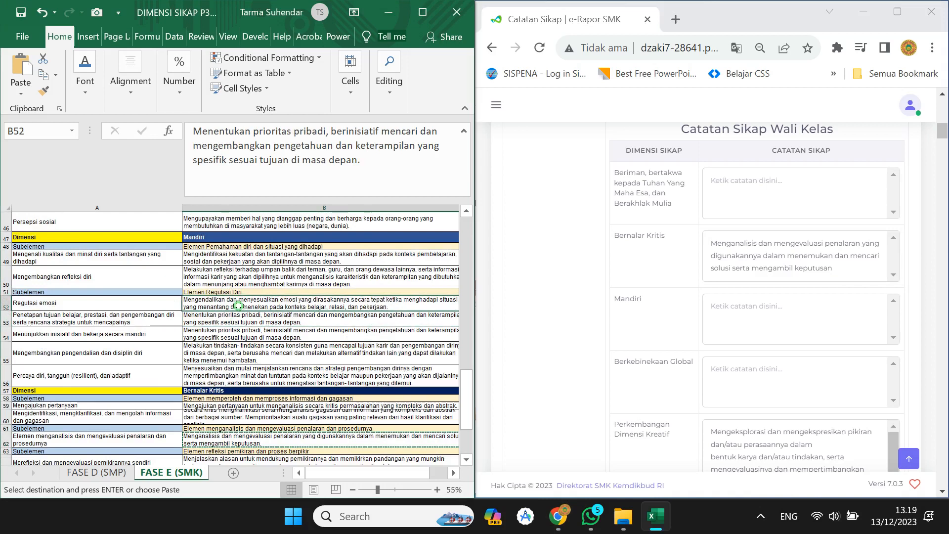
{"action": "left_click", "coordinate": [238, 306]}
{"action": "key", "text": "ctrl+c"}
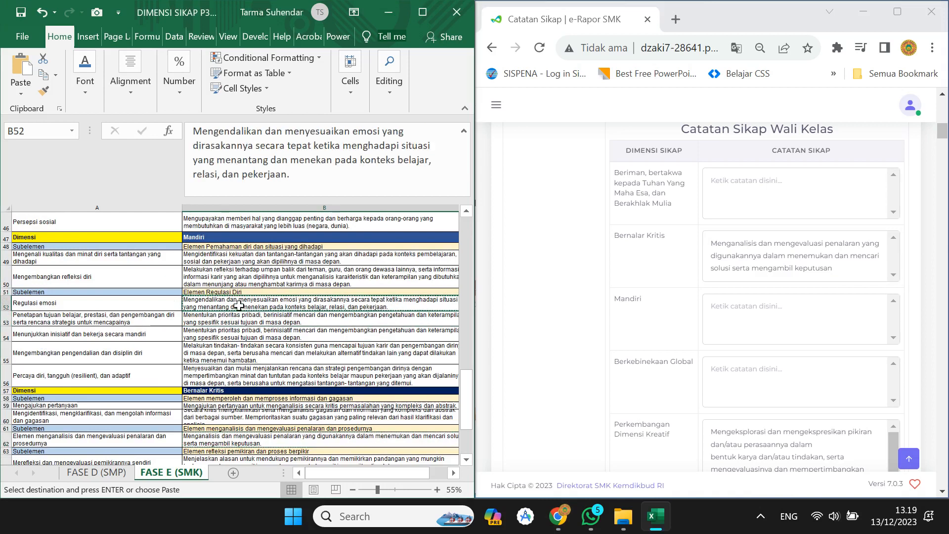
{"action": "left_click", "coordinate": [738, 316]}
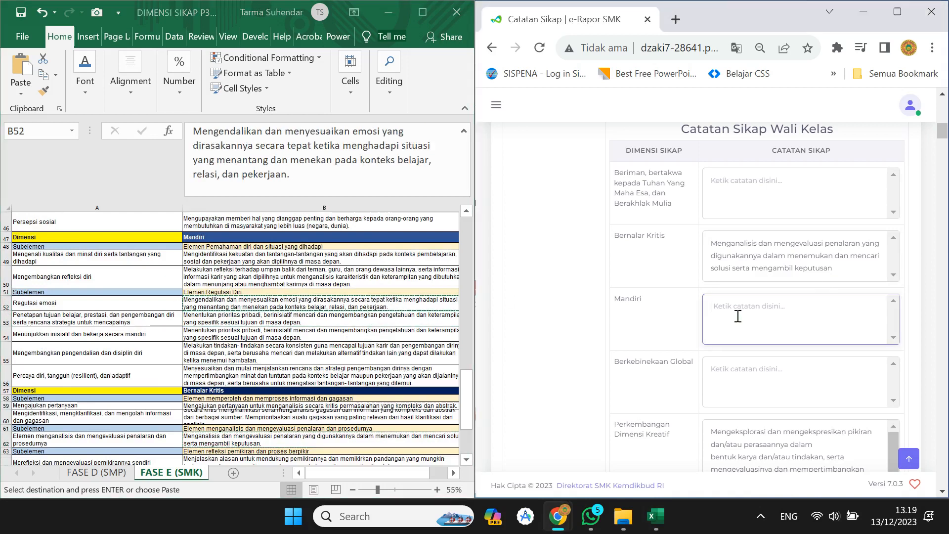
{"action": "key", "text": "ctrl+v"}
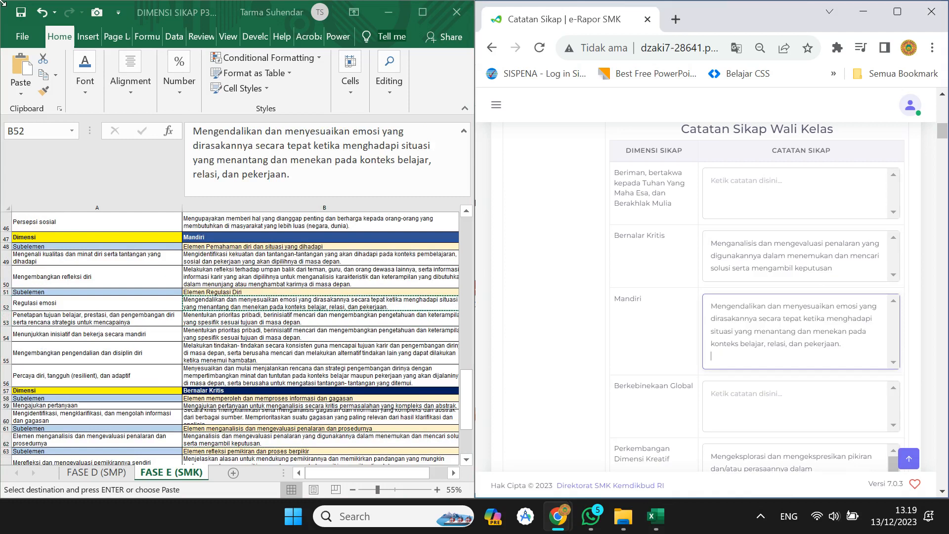
{"action": "key", "text": "BackSpace"}
{"action": "left_click", "coordinate": [293, 301]}
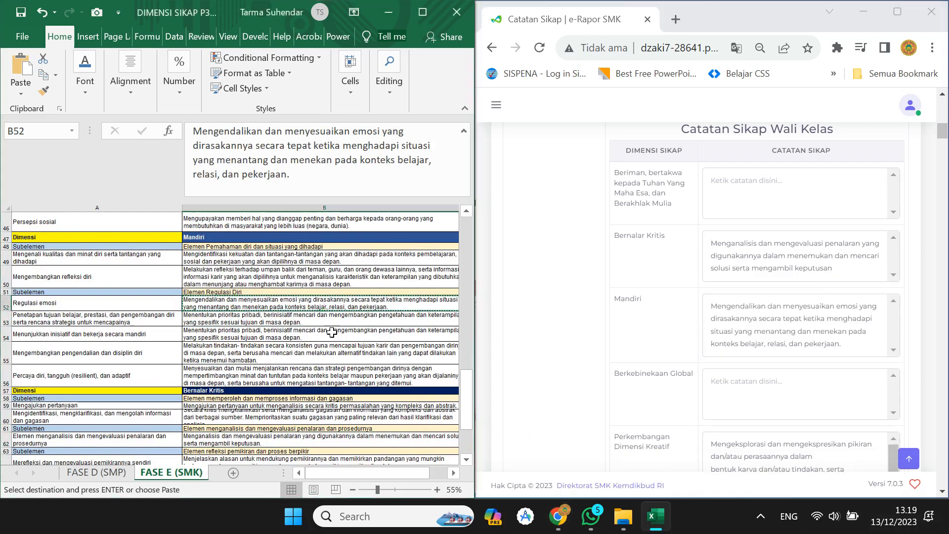
Copy the B38 team-work text into the Bergotong royong note.
{"action": "scroll", "coordinate": [331, 332], "scroll_direction": "up", "scroll_amount": 4}
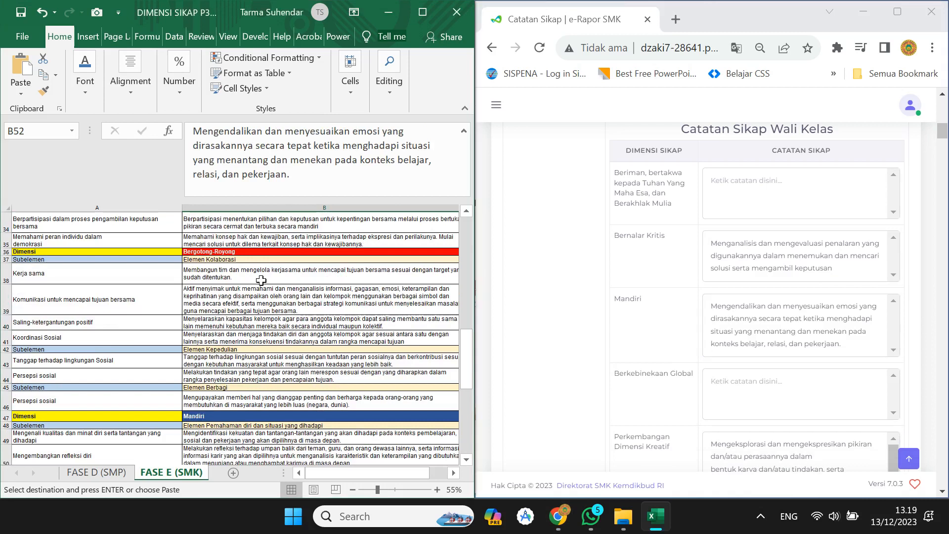
{"action": "left_click", "coordinate": [578, 366]}
{"action": "scroll", "coordinate": [582, 367], "scroll_direction": "down", "scroll_amount": 3}
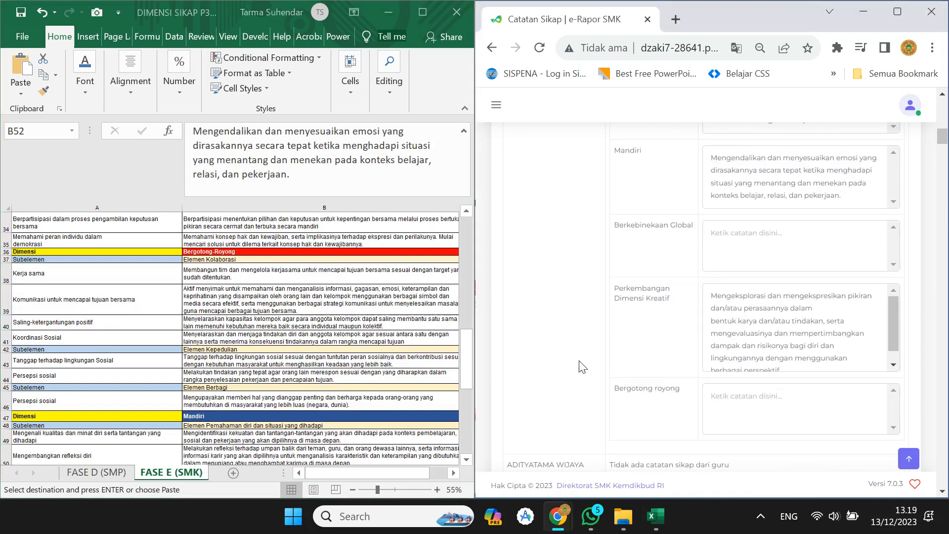
{"action": "left_click", "coordinate": [734, 413]}
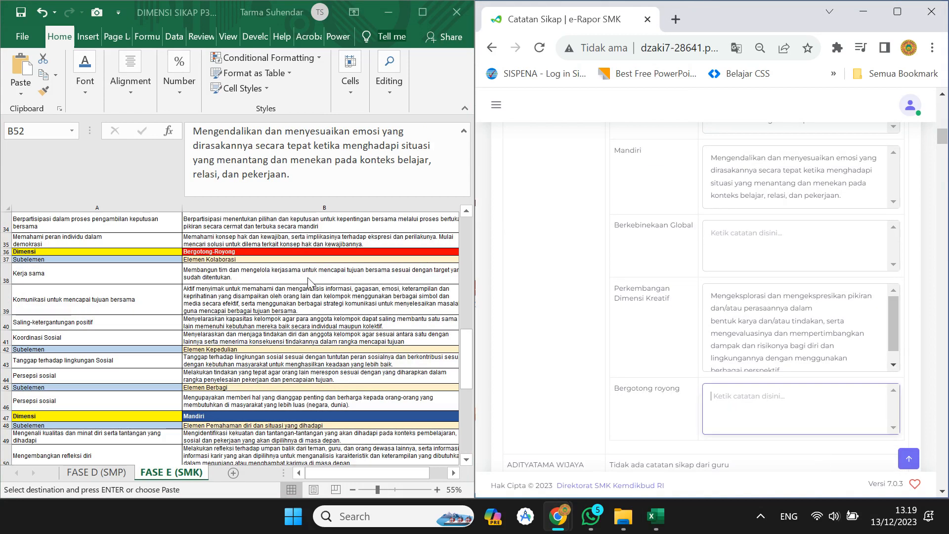
{"action": "left_click", "coordinate": [265, 279]}
{"action": "left_click", "coordinate": [264, 279]}
{"action": "key", "text": "ctrl+c"}
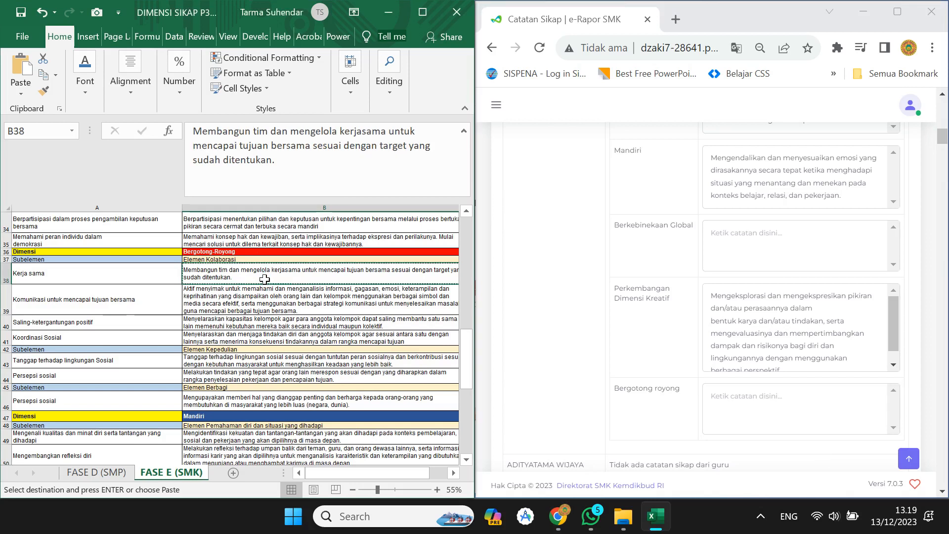
{"action": "left_click", "coordinate": [735, 400]}
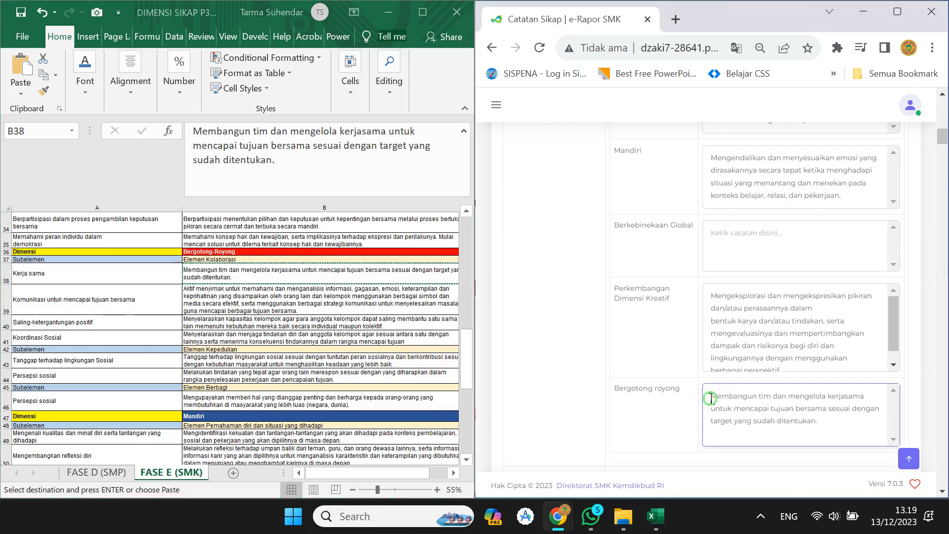
{"action": "key", "text": "ctrl+v"}
{"action": "scroll", "coordinate": [763, 316], "scroll_direction": "up", "scroll_amount": 1}
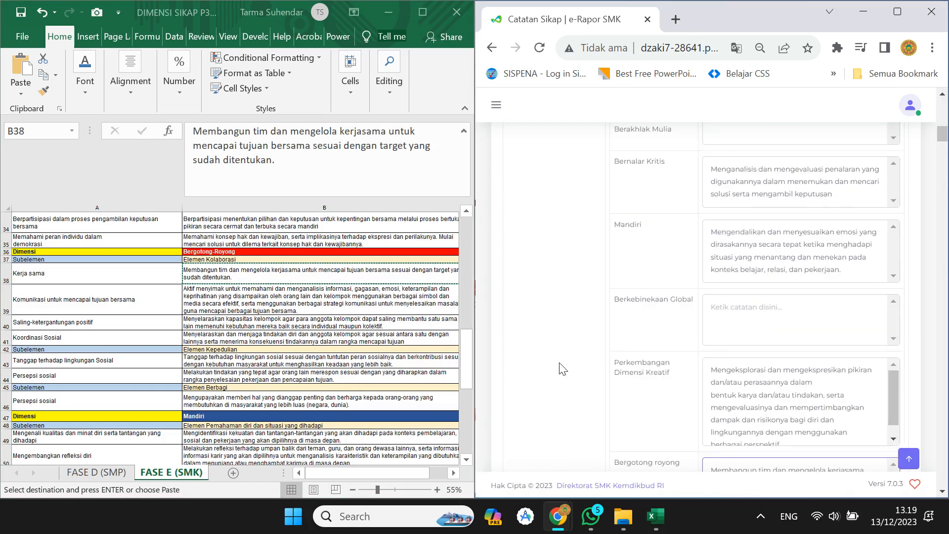
Paste B26 into the Berkebinekaan Global note, removing the trailing line and stray break before 'meningkatkan'.
{"action": "left_click", "coordinate": [300, 365]}
{"action": "scroll", "coordinate": [333, 347], "scroll_direction": "up", "scroll_amount": 4}
{"action": "scroll", "coordinate": [336, 347], "scroll_direction": "up", "scroll_amount": 1}
{"action": "scroll", "coordinate": [296, 341], "scroll_direction": "up", "scroll_amount": 1}
{"action": "left_click", "coordinate": [281, 336]}
{"action": "left_click", "coordinate": [276, 349]}
{"action": "left_click", "coordinate": [274, 372]}
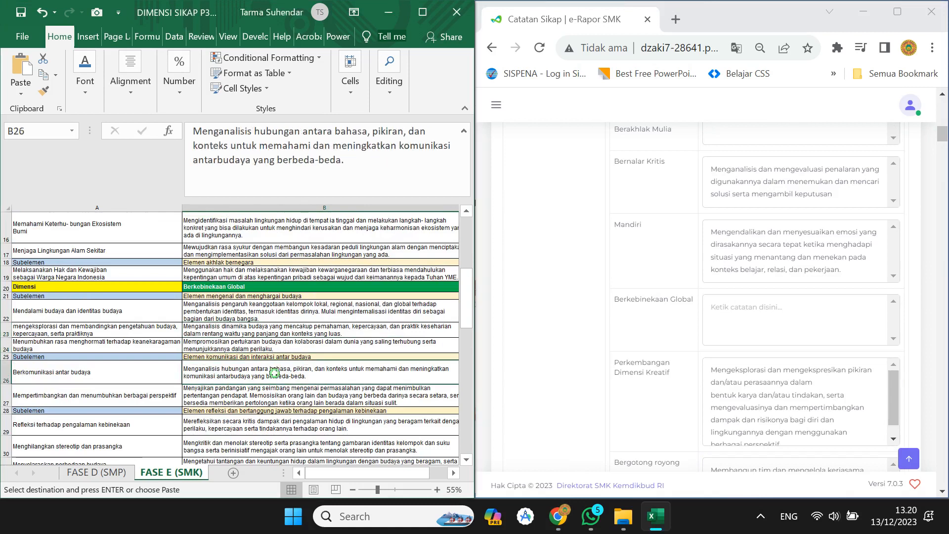
{"action": "key", "text": "ctrl+c"}
{"action": "left_click", "coordinate": [713, 309]}
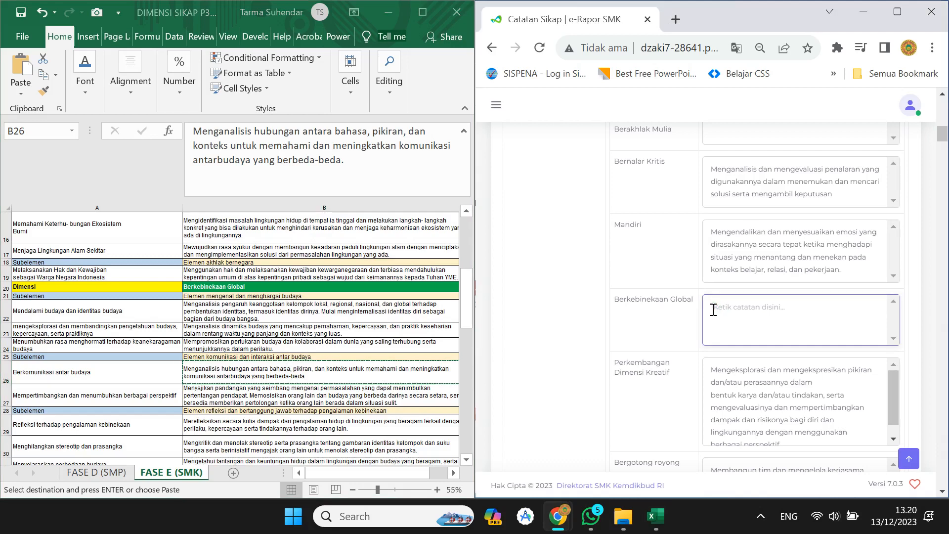
{"action": "key", "text": "ctrl+v"}
{"action": "key", "text": "BackSpace"}
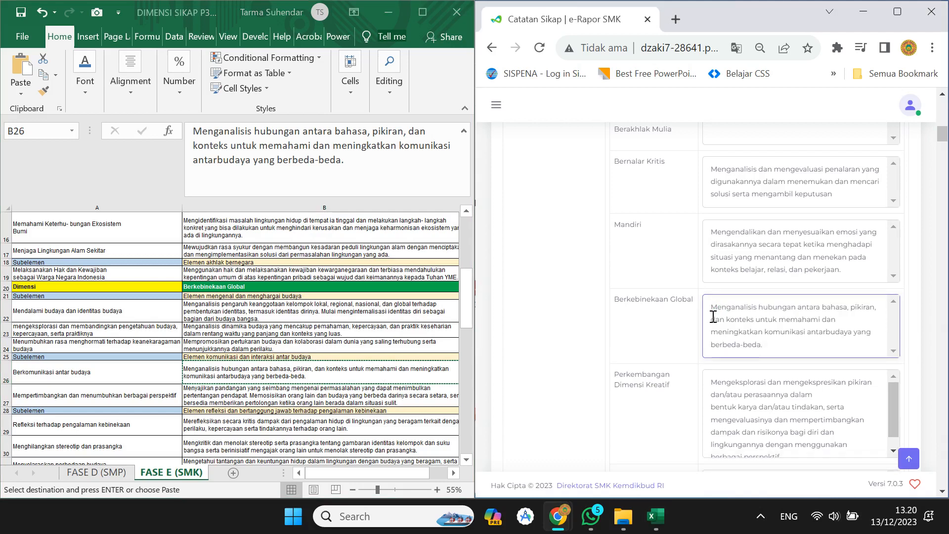
{"action": "left_click", "coordinate": [717, 331]}
{"action": "key", "text": "BackSpace"}
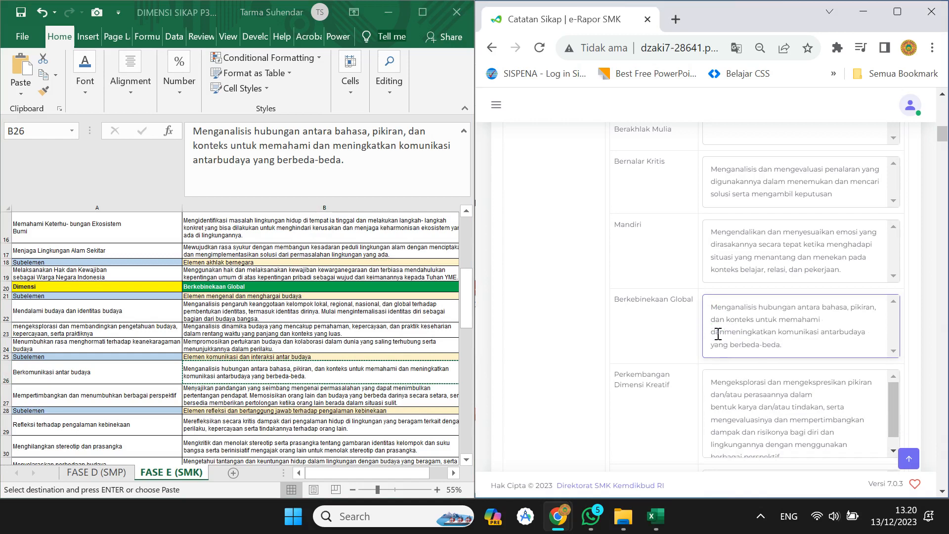
Paste the B8 worship text into the Beriman note without the blank line, then maximize the browser.
{"action": "scroll", "coordinate": [731, 328], "scroll_direction": "down", "scroll_amount": 4}
{"action": "scroll", "coordinate": [731, 327], "scroll_direction": "up", "scroll_amount": 6}
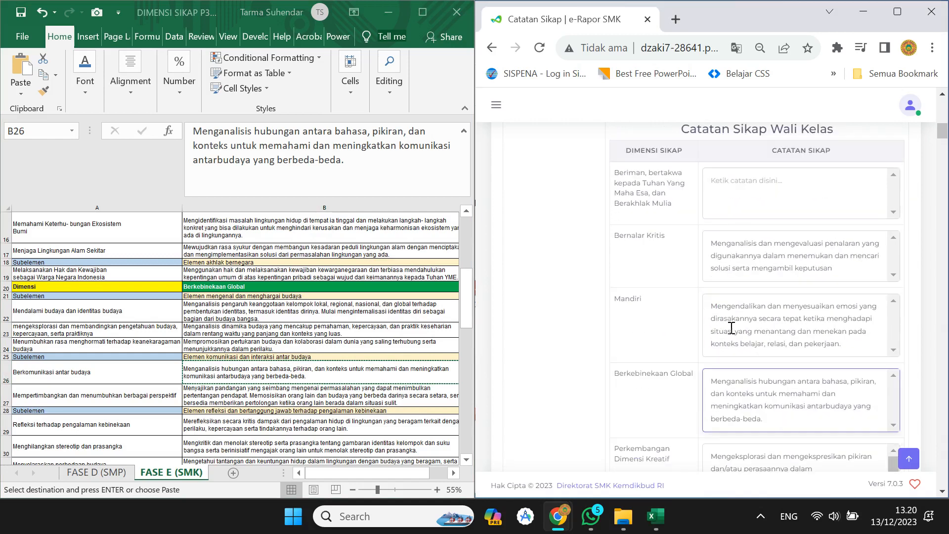
{"action": "scroll", "coordinate": [280, 273], "scroll_direction": "up", "scroll_amount": 5}
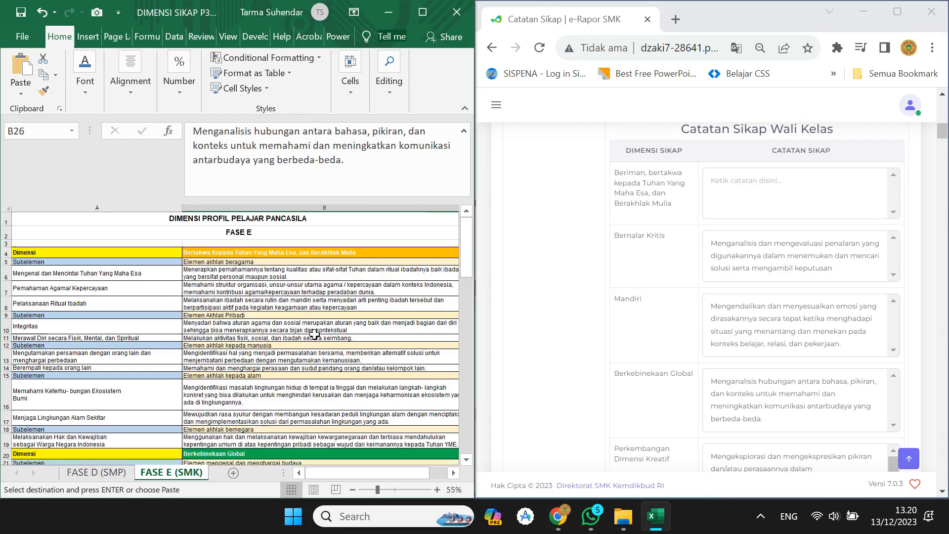
{"action": "left_click", "coordinate": [279, 273]}
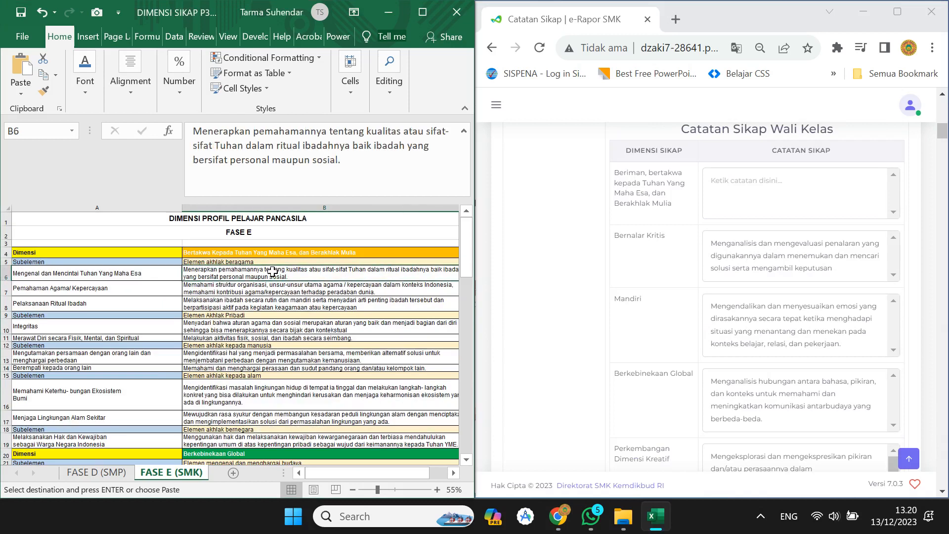
{"action": "left_click", "coordinate": [279, 306]}
{"action": "key", "text": "ctrl+c"}
{"action": "left_click", "coordinate": [722, 187]}
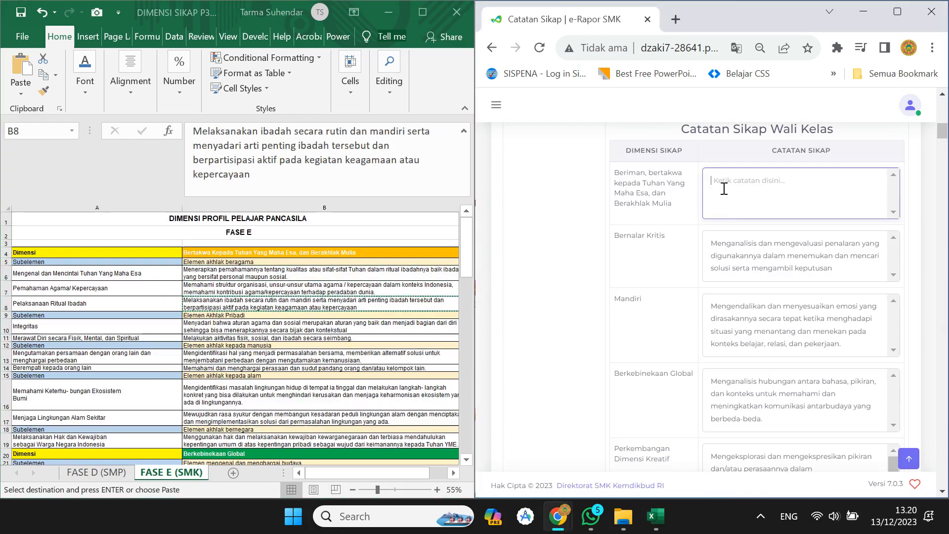
{"action": "key", "text": "ctrl+v"}
{"action": "key", "text": "BackSpace"}
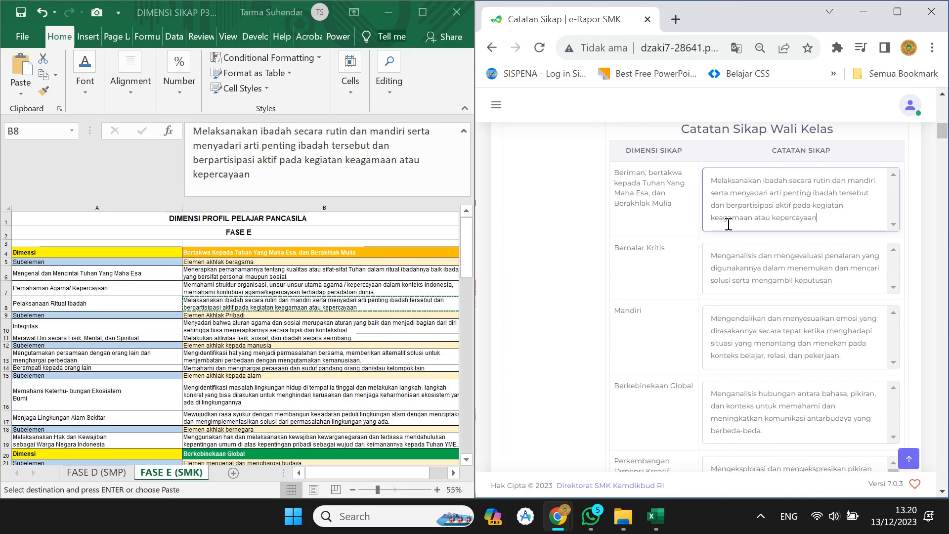
{"action": "left_click", "coordinate": [898, 11]}
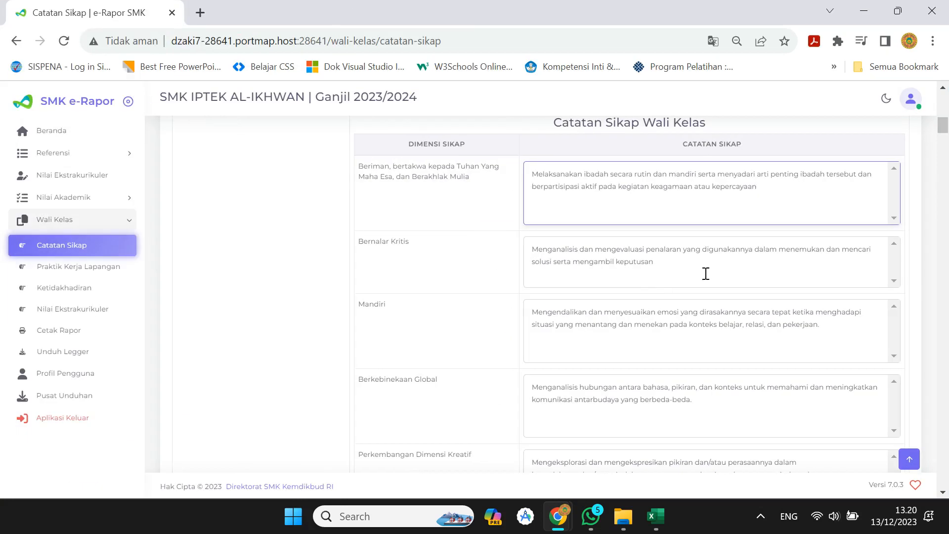
Save the Catatan Sikap form with Simpan and dismiss the 'berhasil disimpan' confirmation.
{"action": "scroll", "coordinate": [771, 334], "scroll_direction": "up", "scroll_amount": 10}
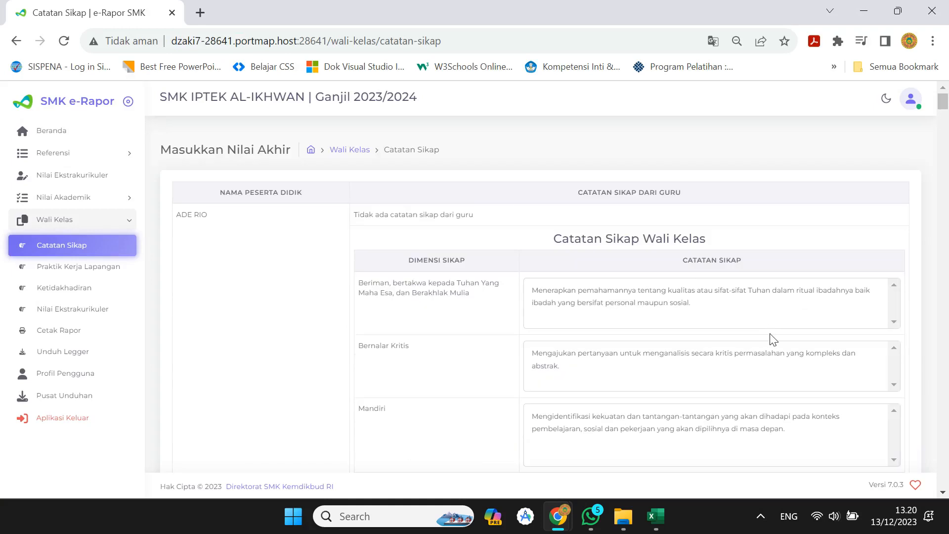
{"action": "scroll", "coordinate": [771, 334], "scroll_direction": "down", "scroll_amount": 12}
{"action": "scroll", "coordinate": [775, 346], "scroll_direction": "down", "scroll_amount": 8}
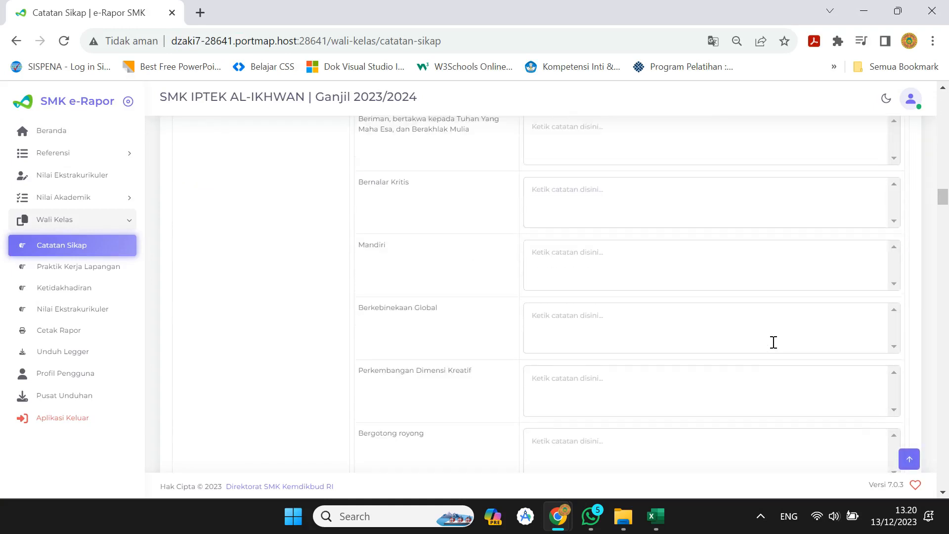
{"action": "scroll", "coordinate": [777, 353], "scroll_direction": "down", "scroll_amount": 7}
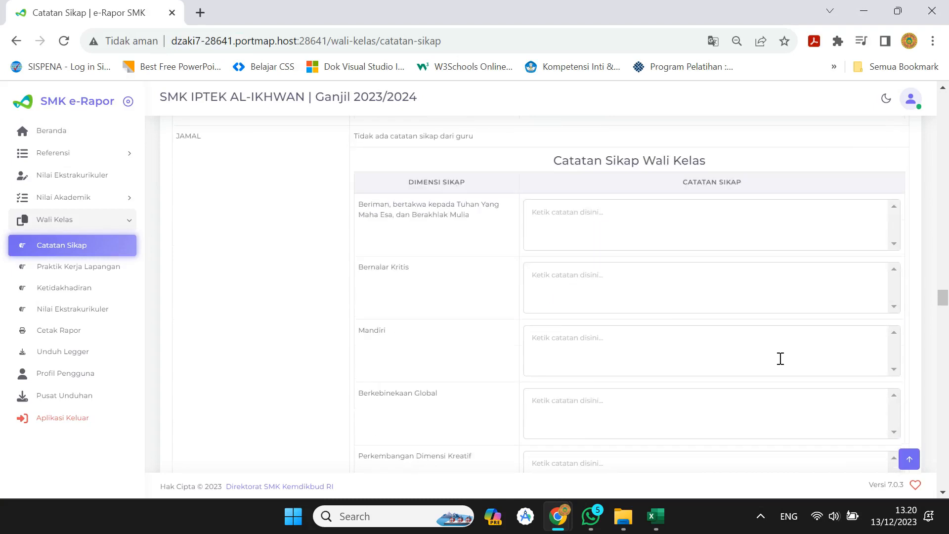
{"action": "scroll", "coordinate": [781, 373], "scroll_direction": "down", "scroll_amount": 8}
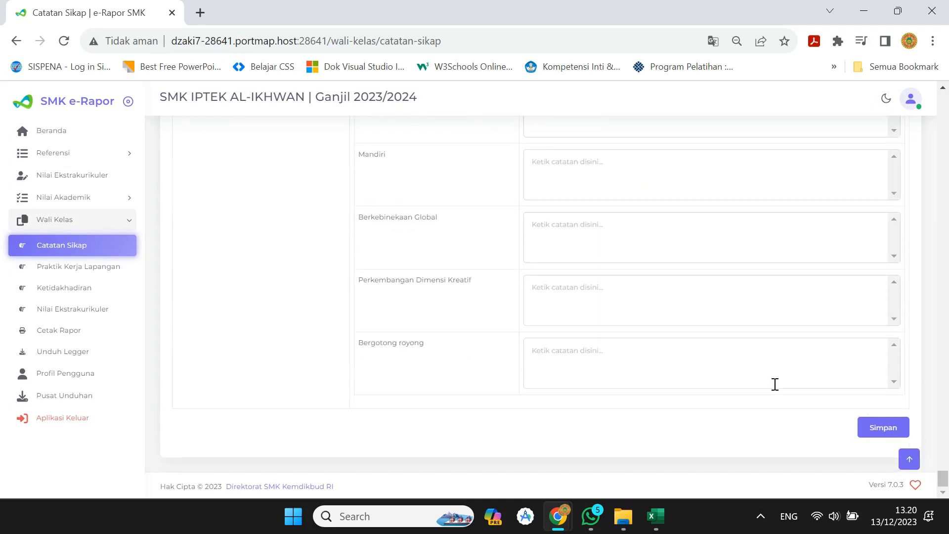
{"action": "left_click", "coordinate": [871, 429]}
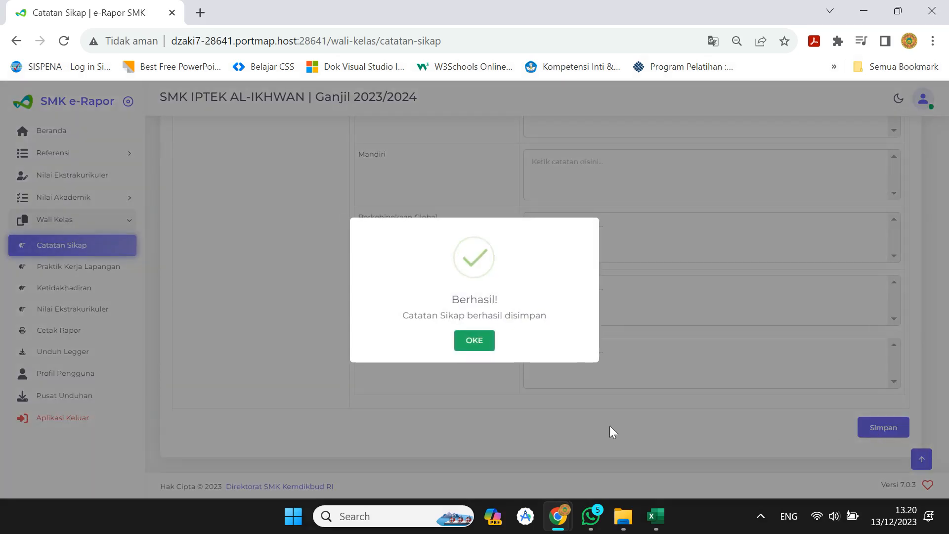
{"action": "left_click", "coordinate": [464, 341]}
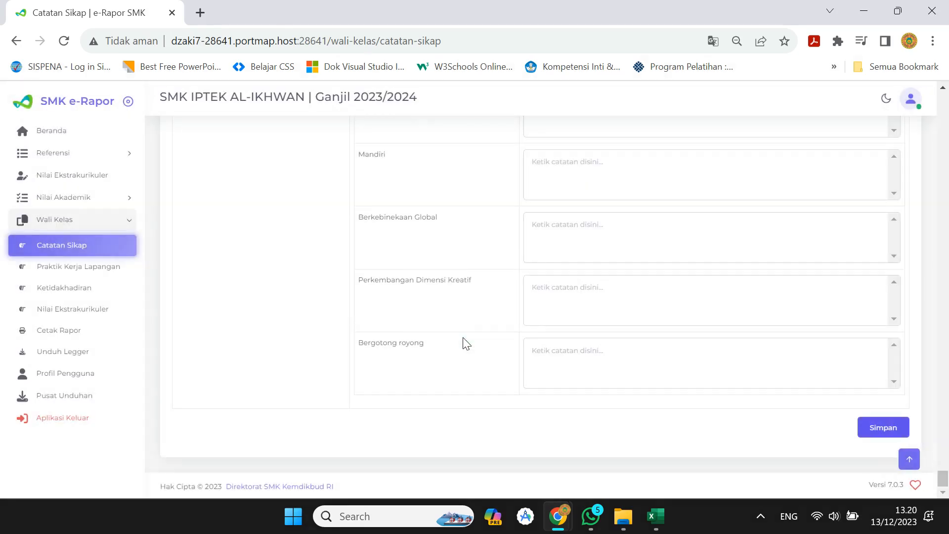